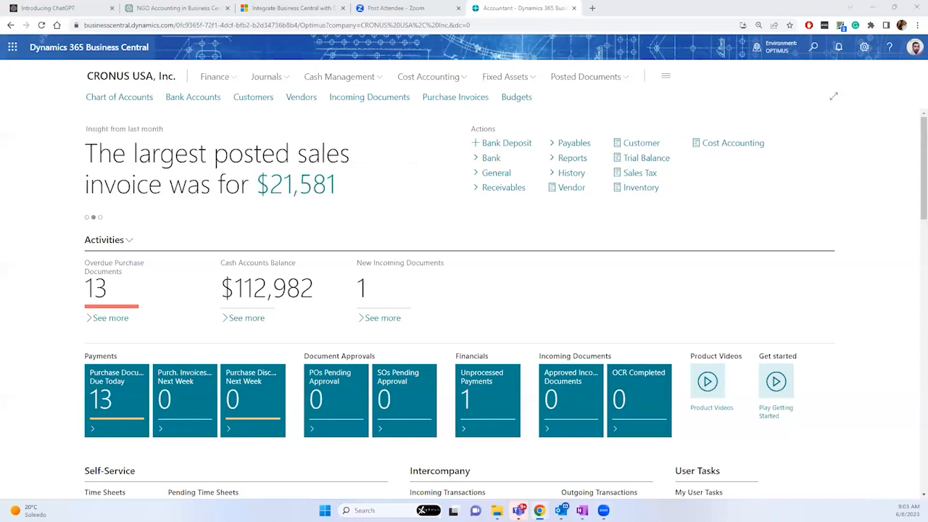
Step: Open Outlook in a new browser tab from the Microsoft 365 app launcher
left_click(5, 49)
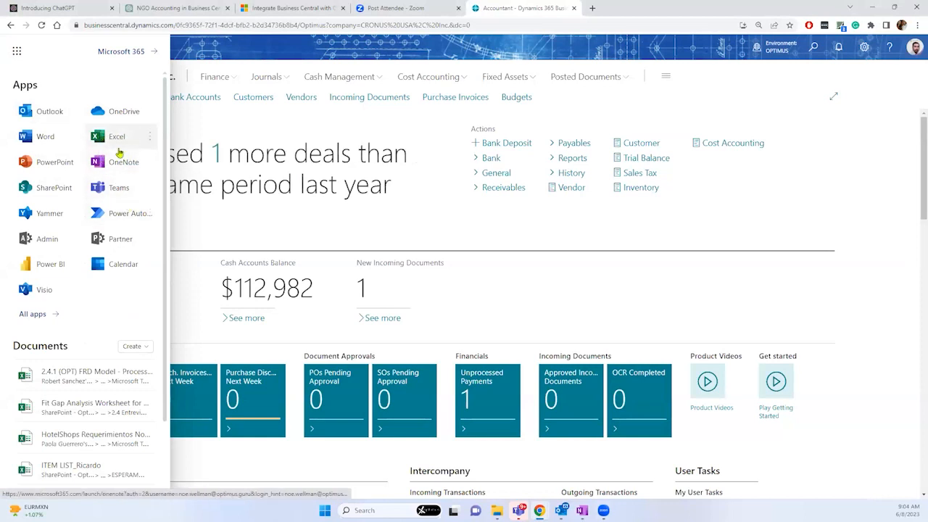
right_click(51, 116)
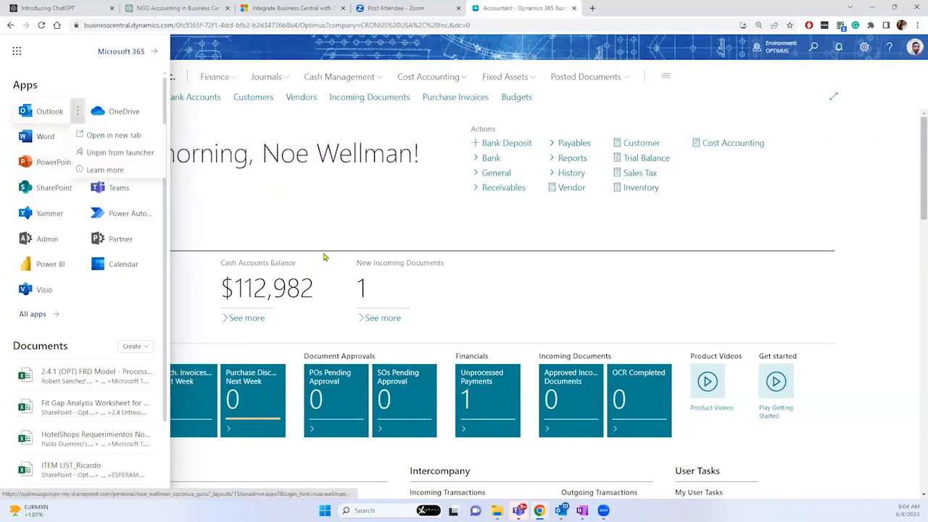
left_click(257, 29)
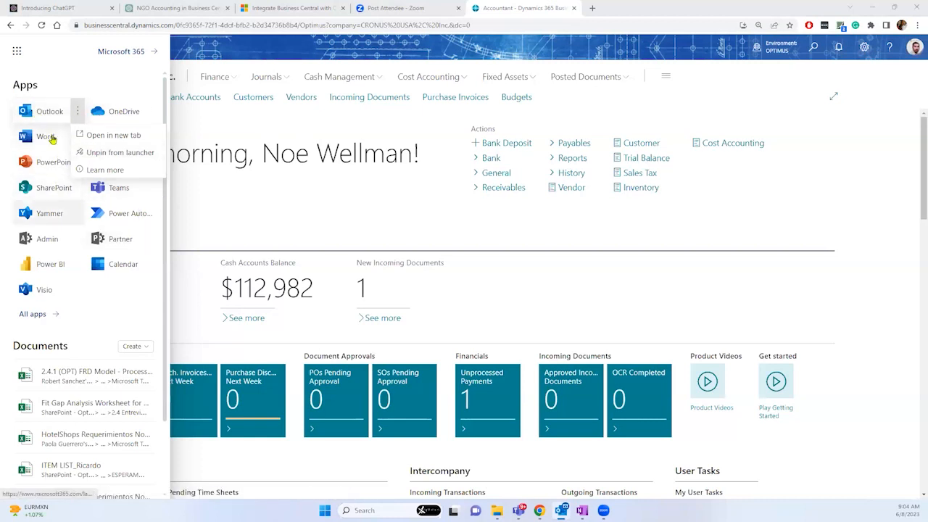
left_click(42, 113)
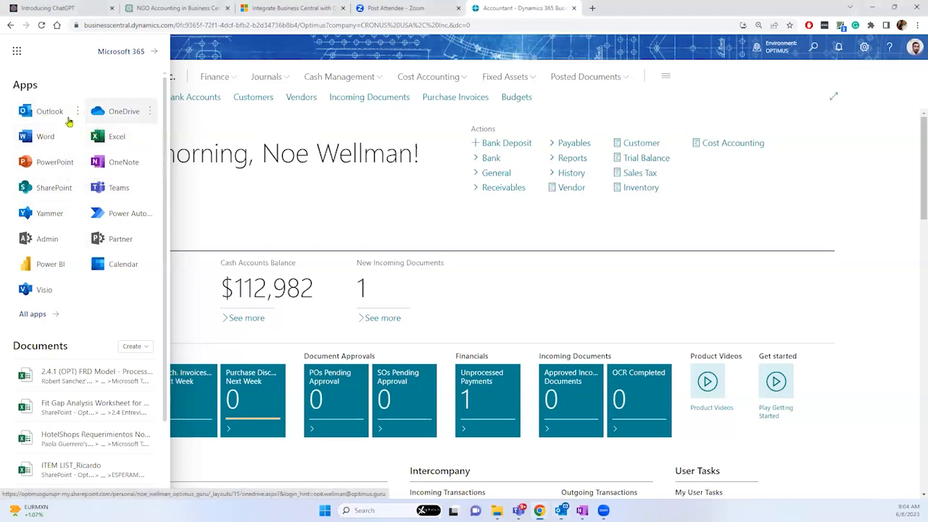
left_click(78, 113)
left_click(99, 135)
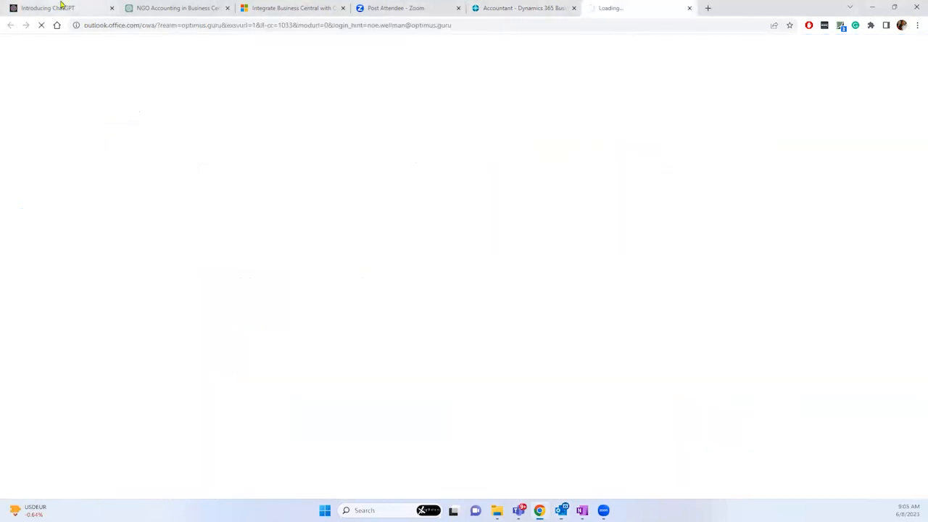
Step: View the signed-in account details in Business Central, check the Outlook inbox, then return
left_click(508, 7)
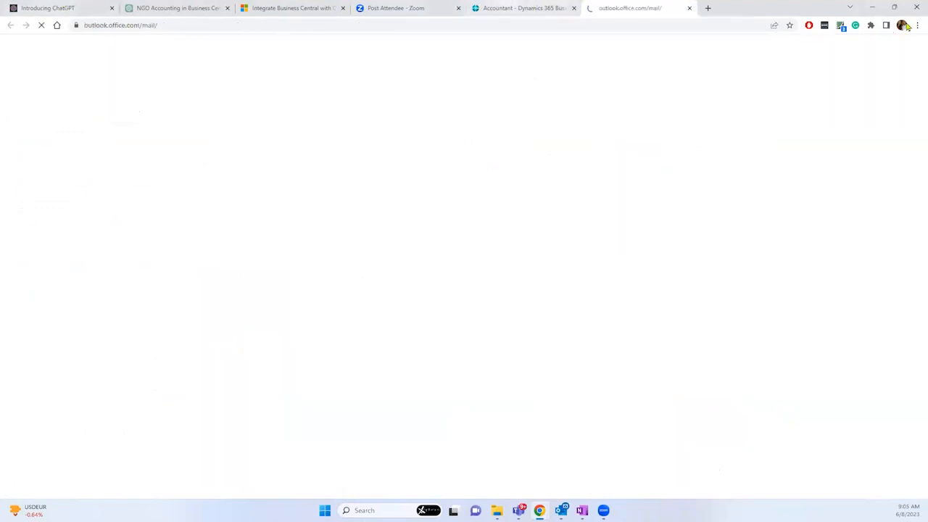
left_click(912, 47)
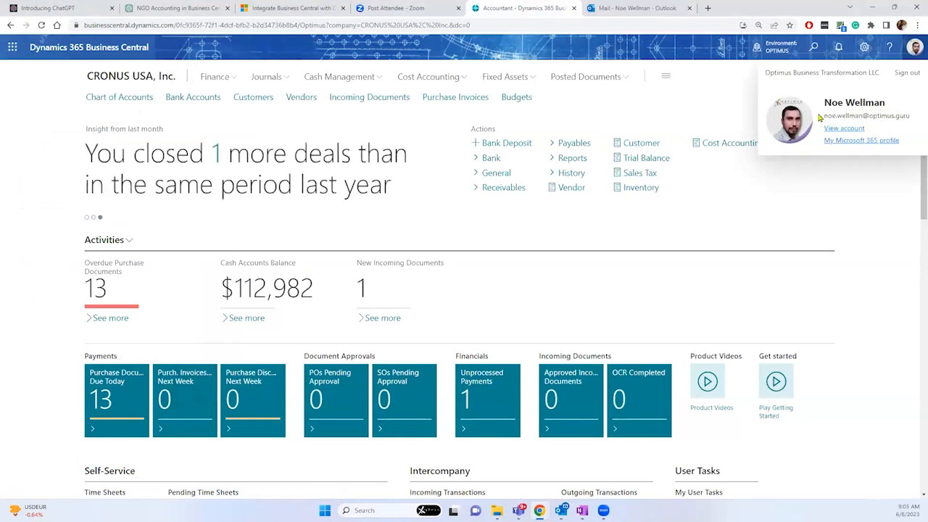
left_click(640, 8)
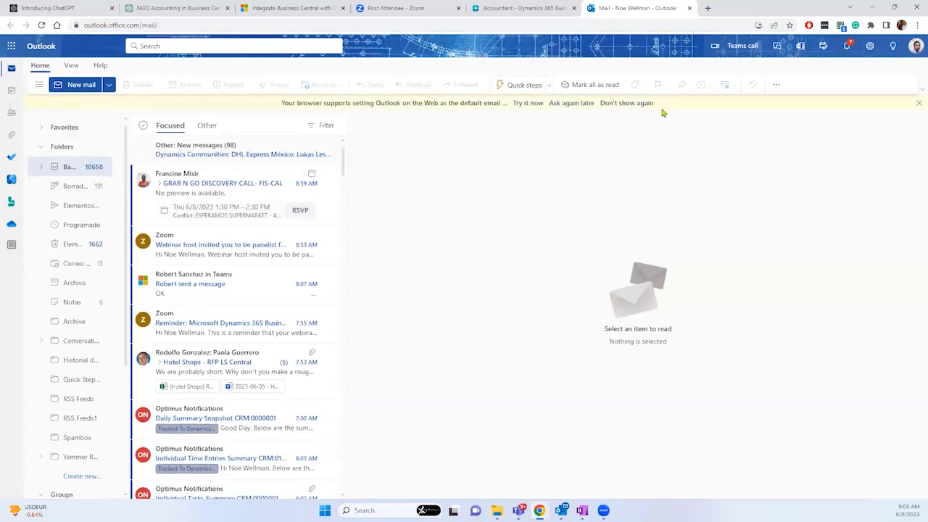
left_click(776, 87)
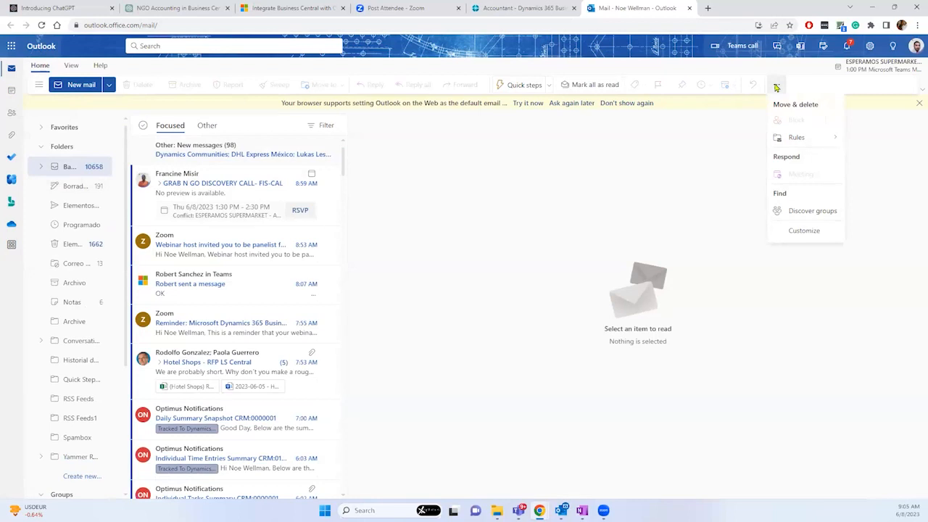
left_click(541, 7)
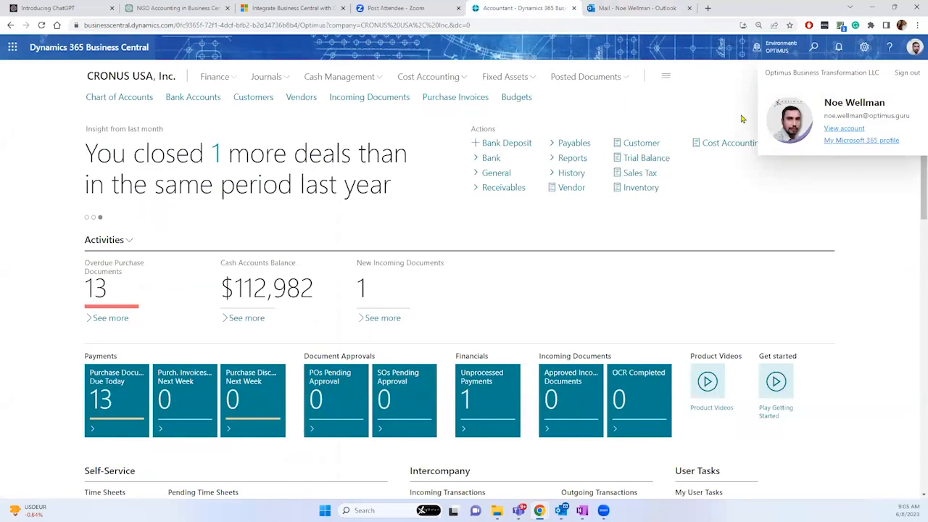
Step: Open My Settings from the settings menu and close it again
left_click(864, 48)
left_click(794, 135)
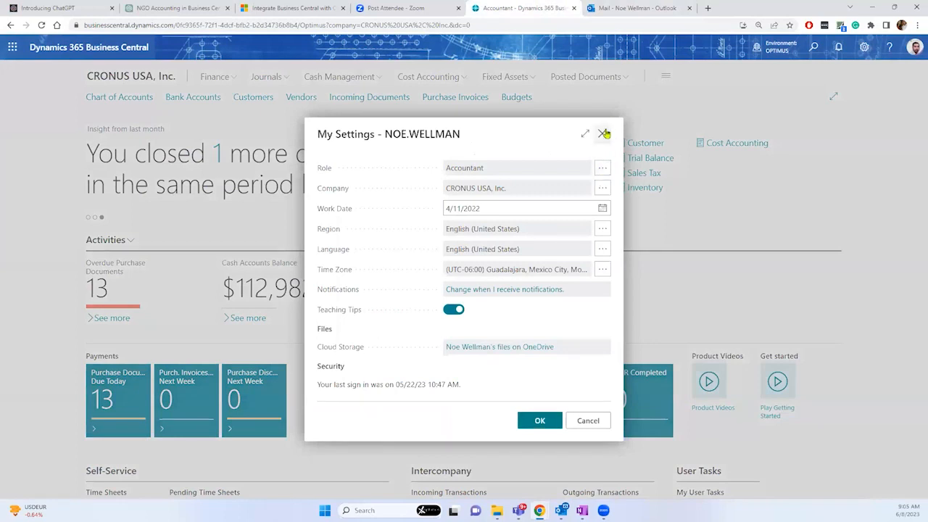
left_click(603, 133)
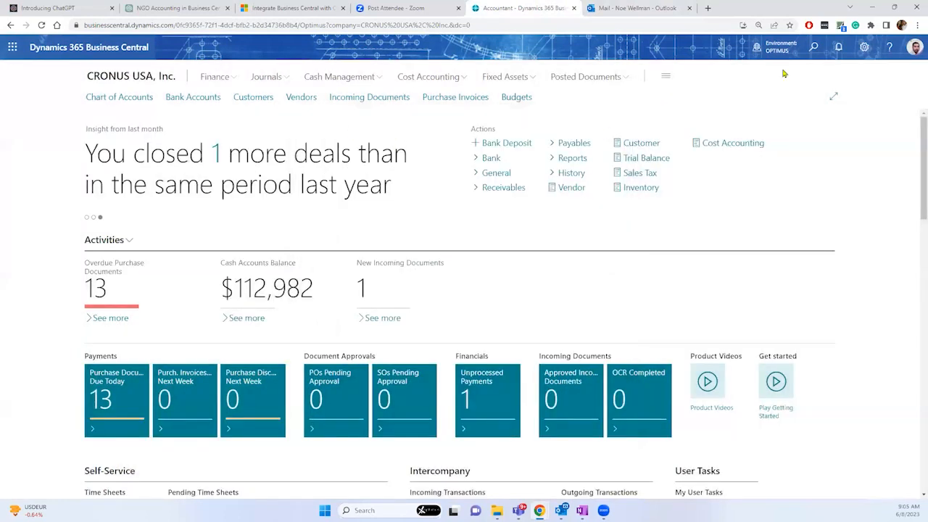
Step: Search 'purchase order' in Tell Me and open purchase order 106001 for Fabrikam, Inc
left_click(813, 48)
type("purchase order")
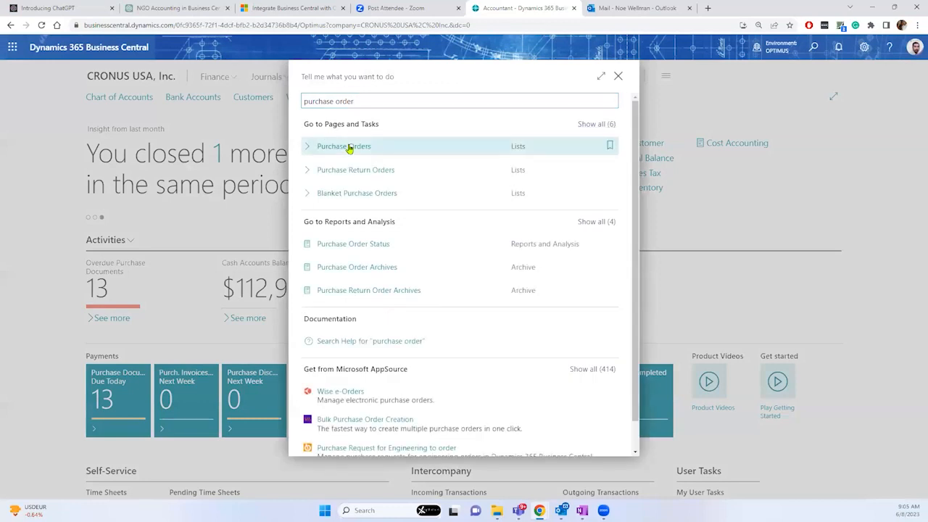
left_click(349, 148)
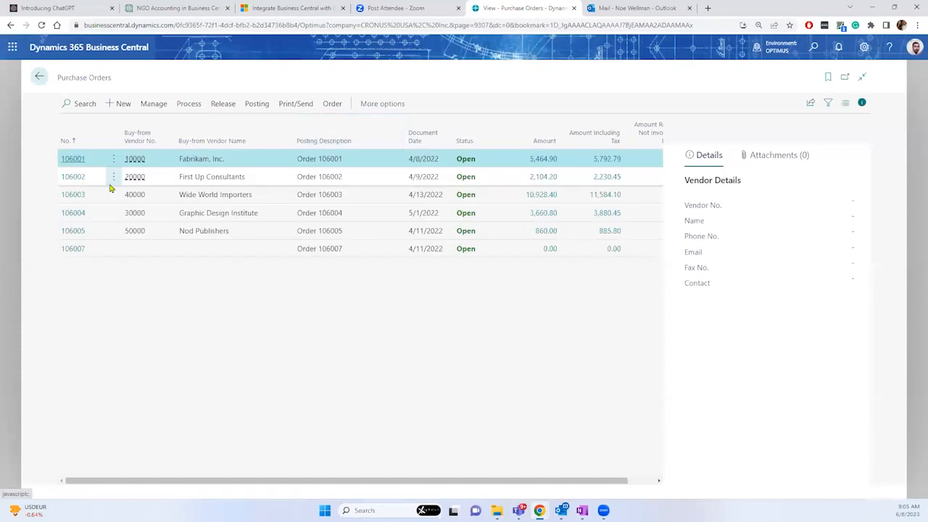
left_click(74, 160)
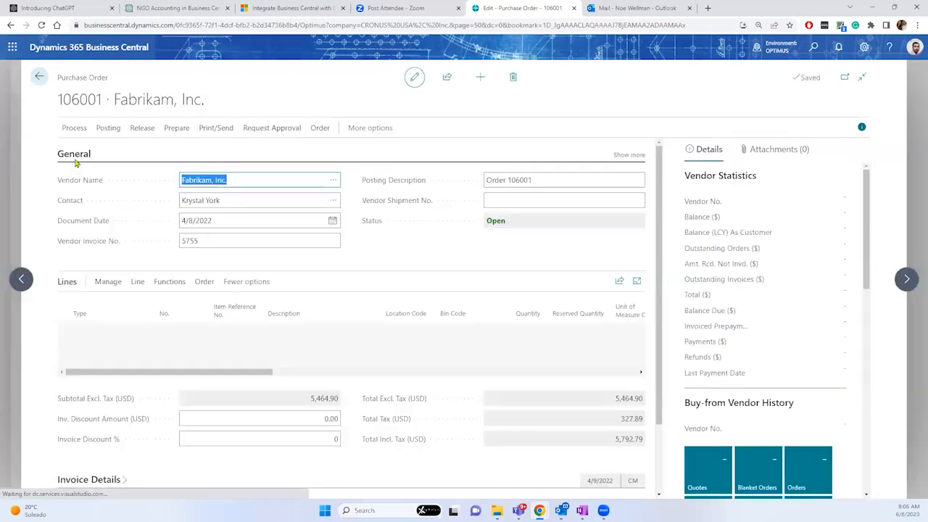
left_click(217, 130)
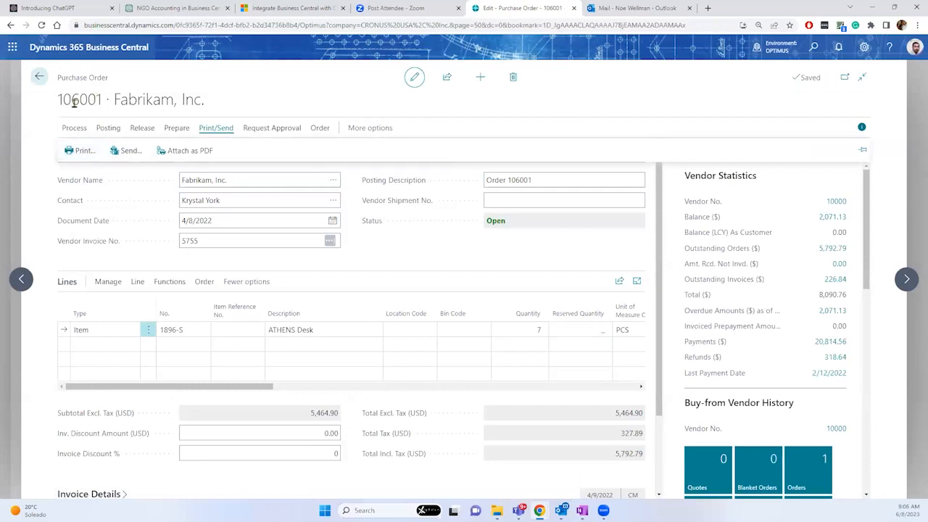
Step: Attach purchase order 106001 to itself as a PDF, cancelling the print option
left_click(82, 151)
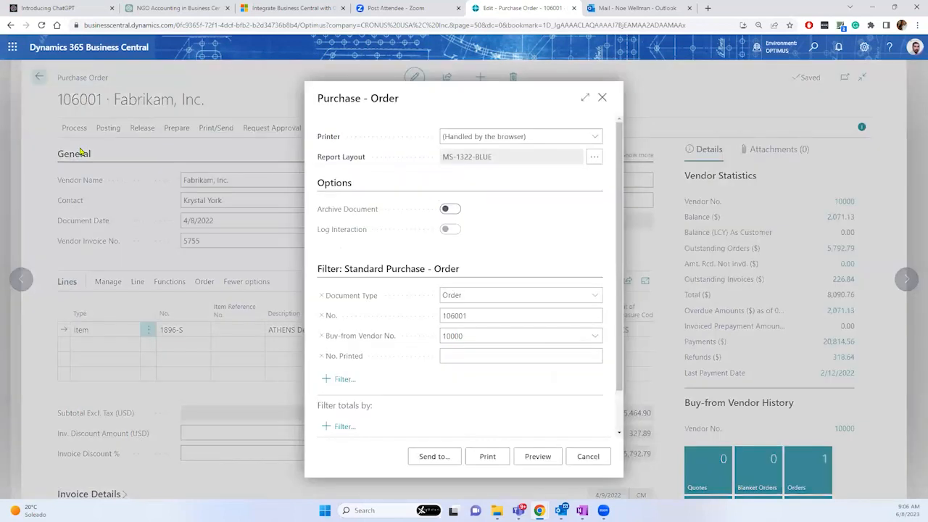
left_click(444, 462)
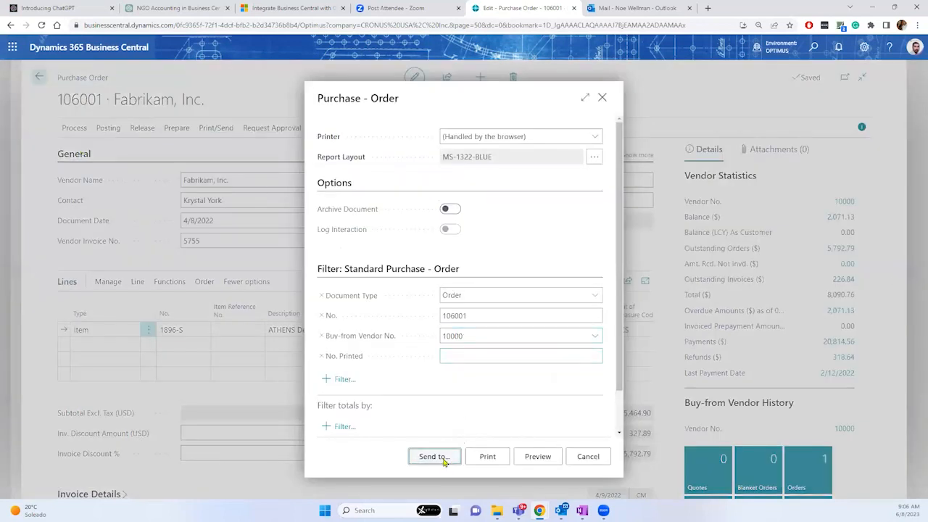
left_click(561, 332)
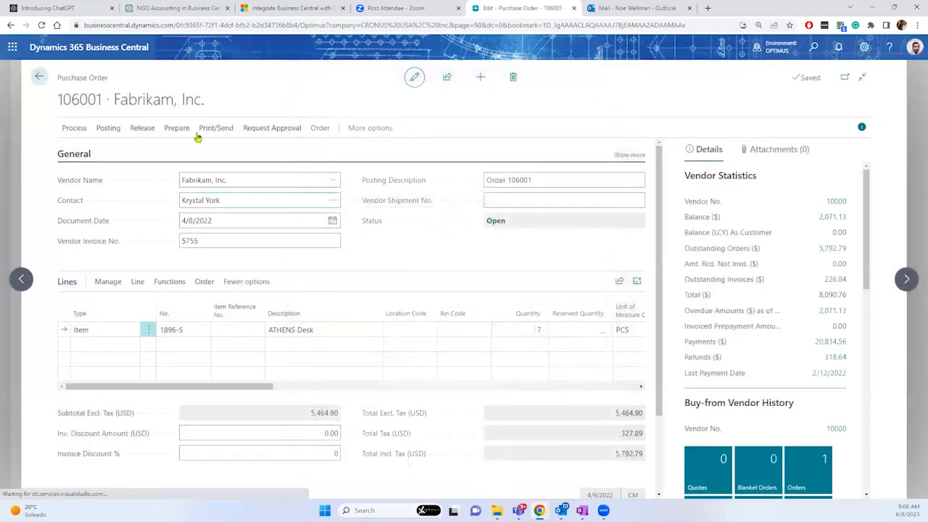
left_click(210, 130)
left_click(192, 150)
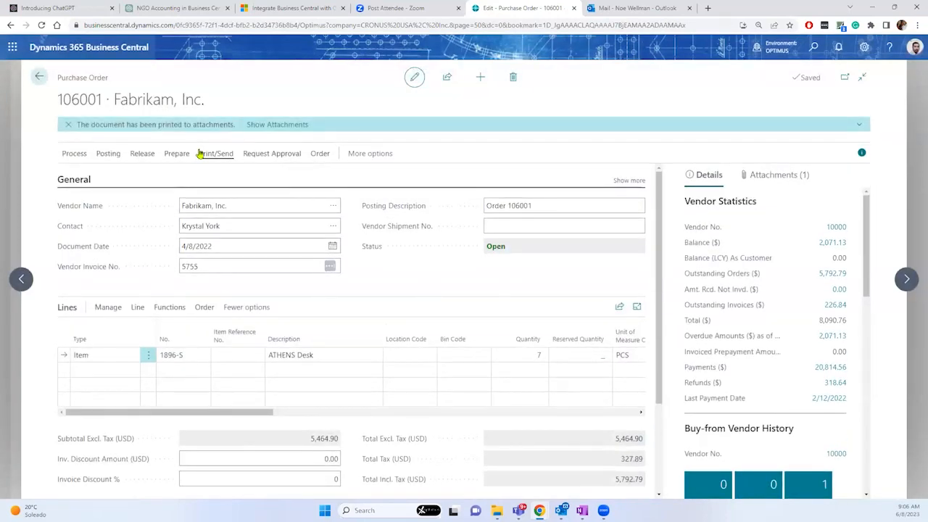
Step: Send the order with Email set to Yes (Prompt for Settings)
left_click(206, 153)
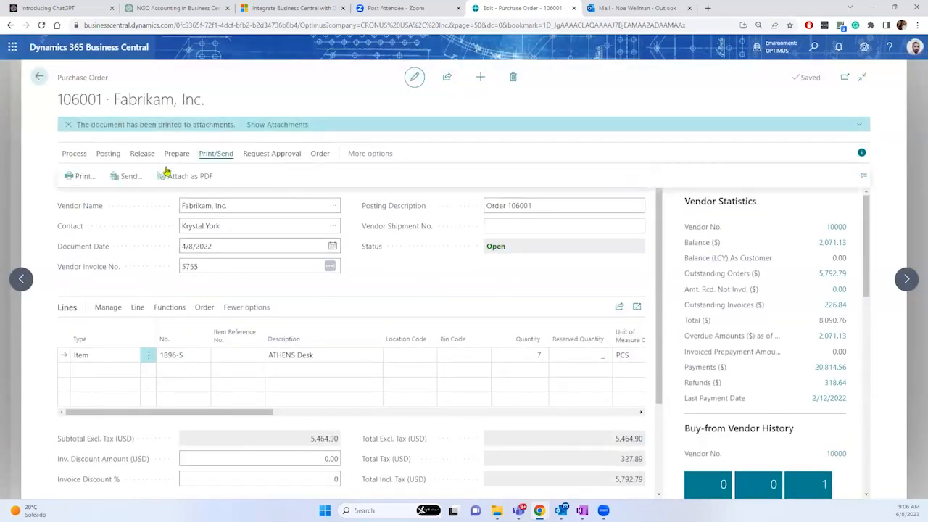
left_click(125, 175)
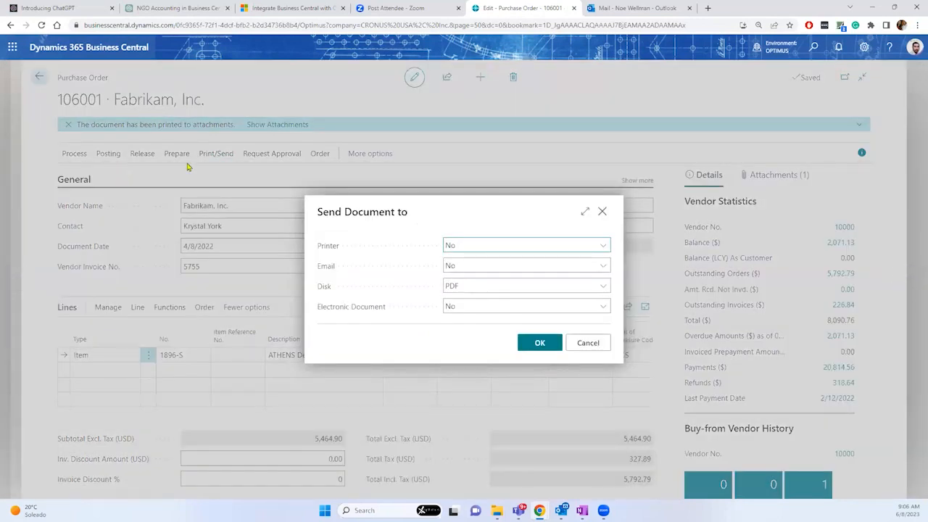
left_click(545, 268)
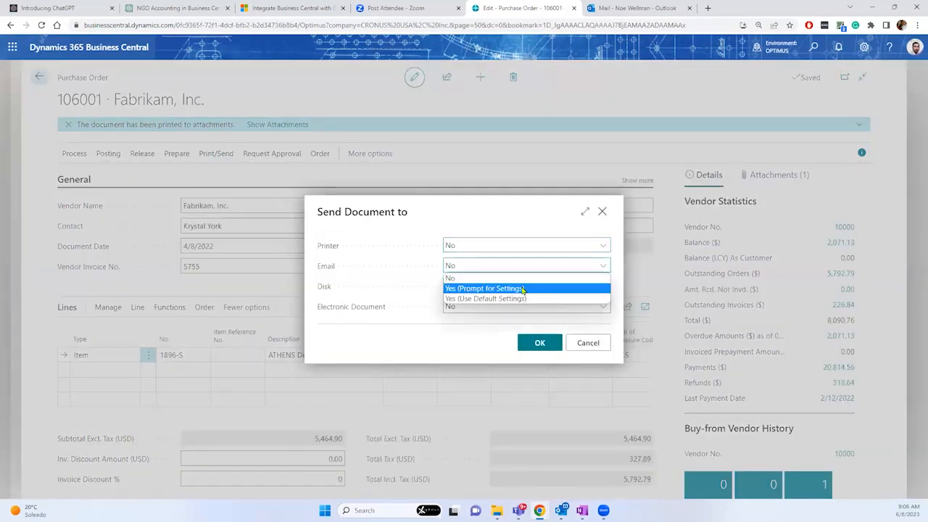
left_click(522, 289)
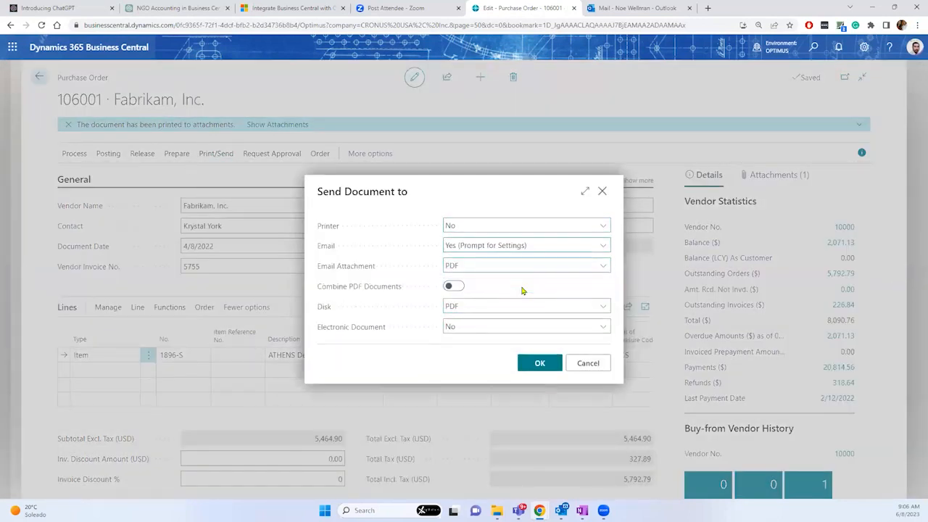
left_click(540, 365)
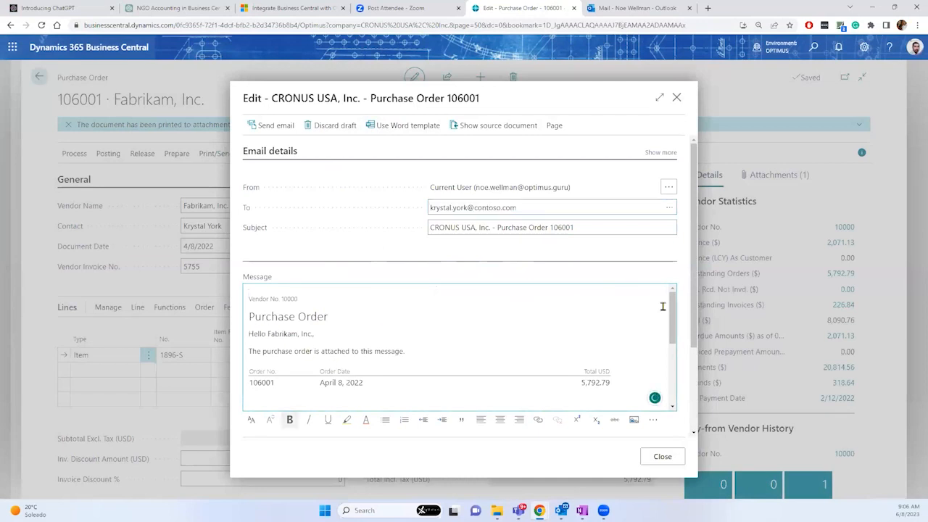
Step: Open the attached Purchase Order 106001.pdf to review it, then return to the email draft
left_click_drag(675, 328, 673, 357)
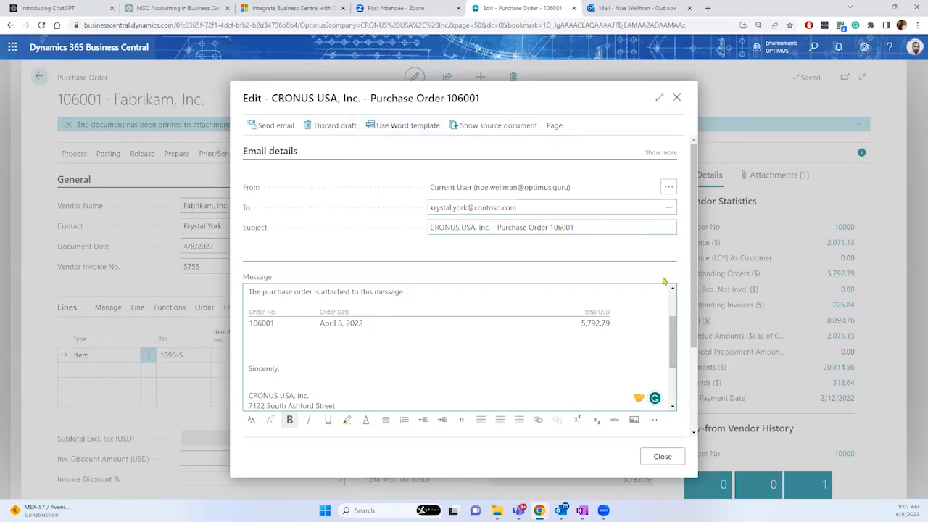
left_click_drag(694, 297, 696, 390)
left_click(364, 393)
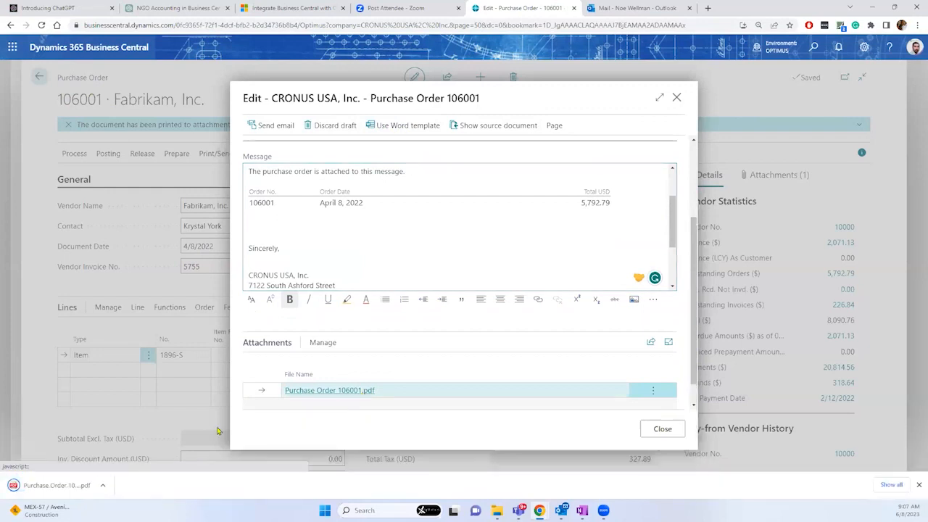
left_click(48, 485)
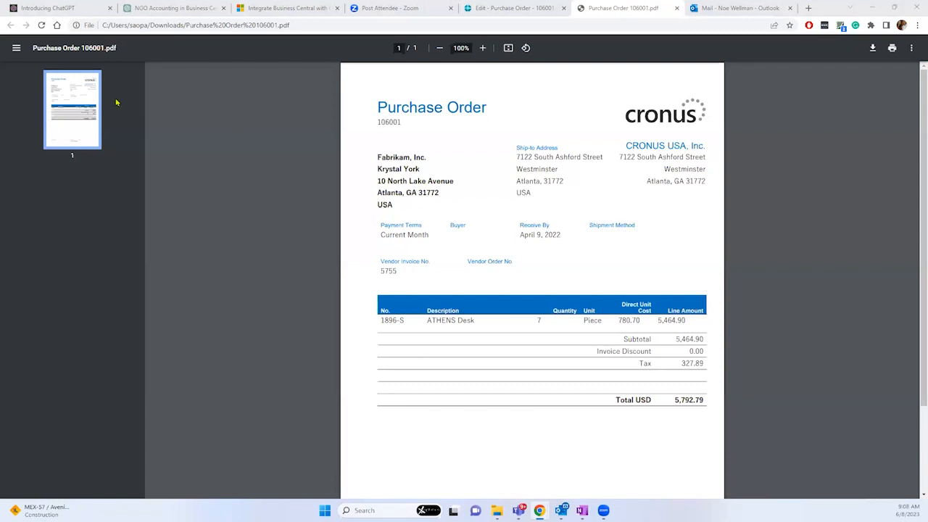
left_click(510, 7)
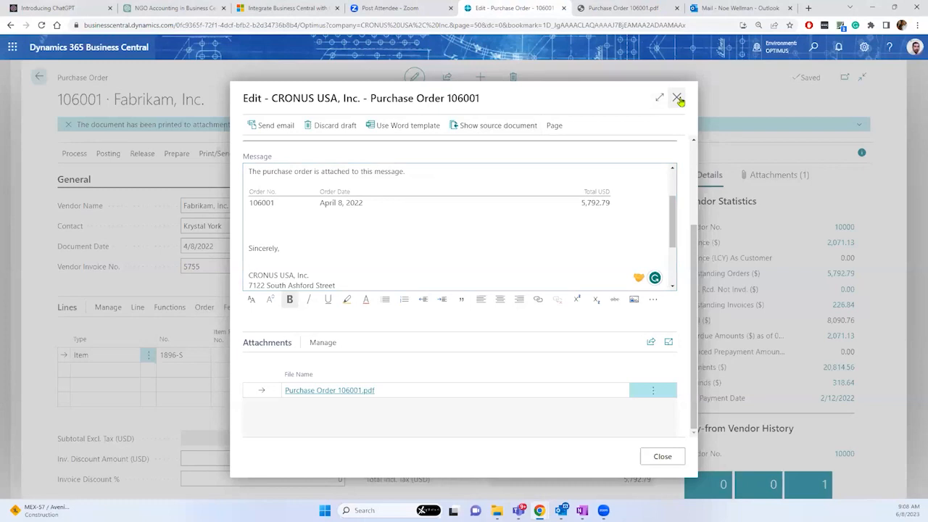
Step: Discard the unsent order email and go back through Purchase Orders to the home page
left_click(677, 98)
left_click(513, 314)
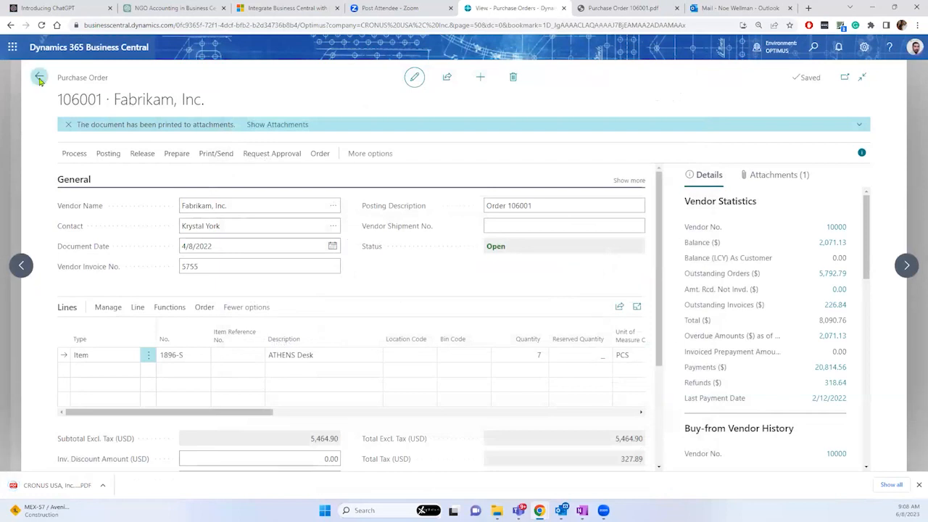
left_click(40, 79)
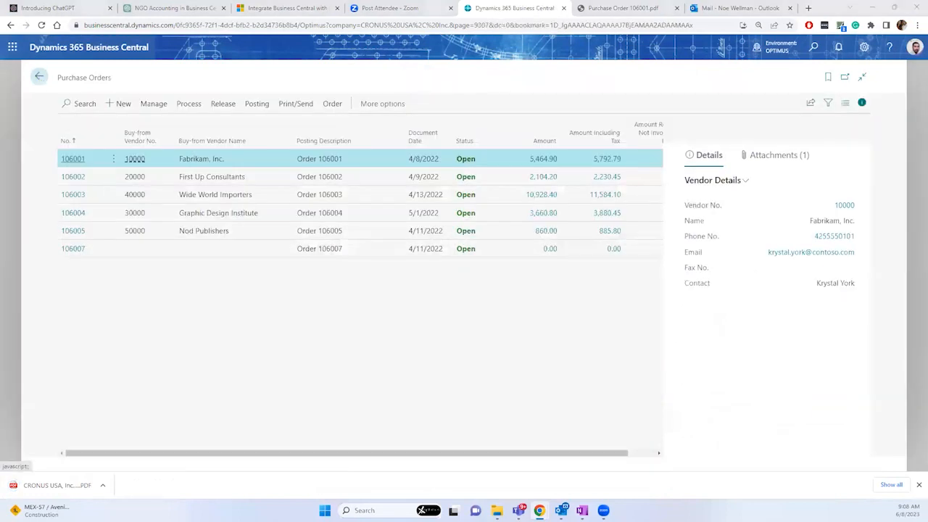
left_click(39, 77)
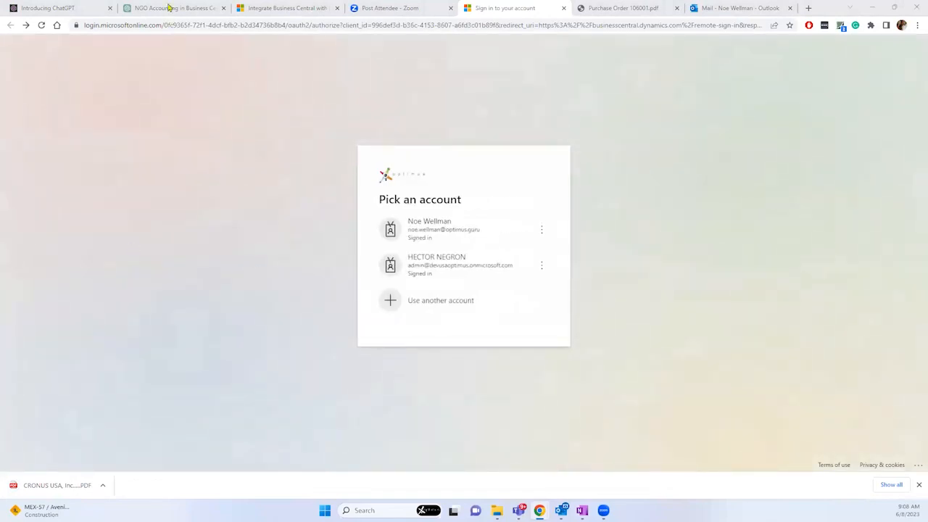
Step: Sign in with the work account and show the Outlook June 2023 calendar
left_click(454, 226)
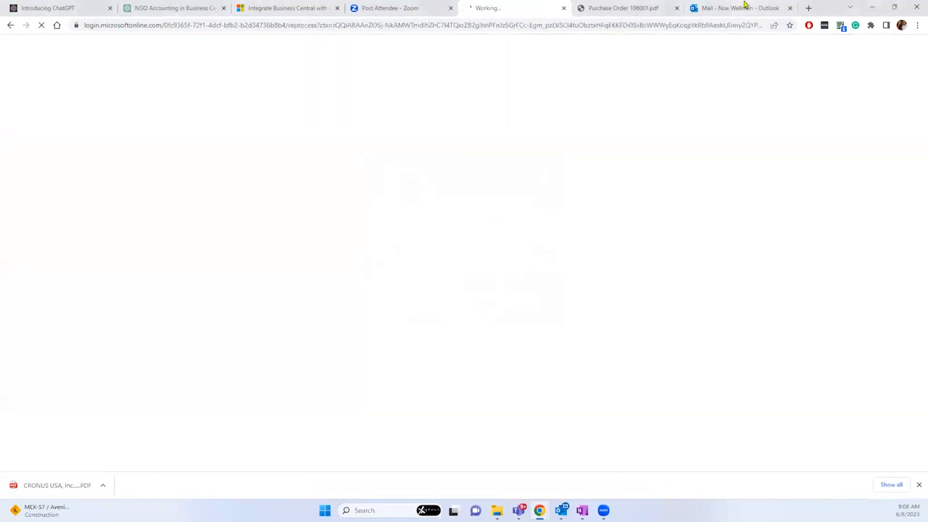
left_click(745, 7)
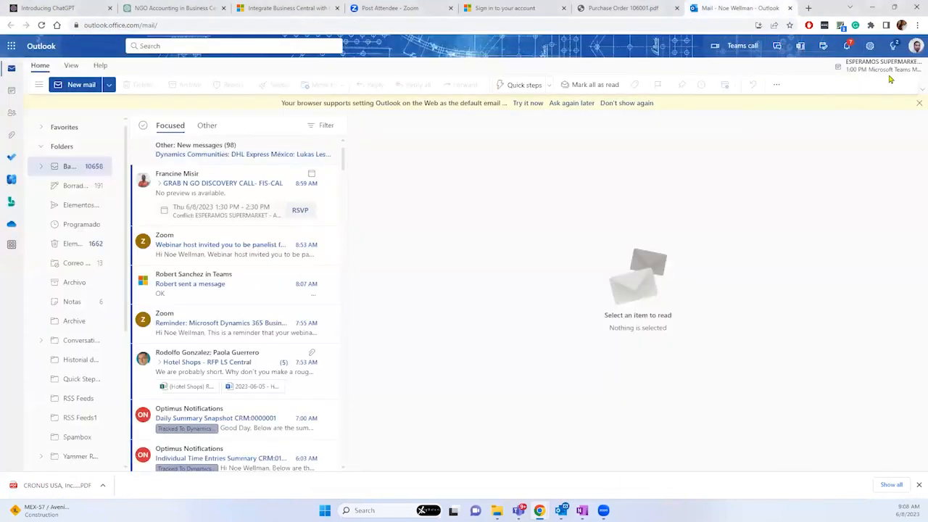
left_click(13, 93)
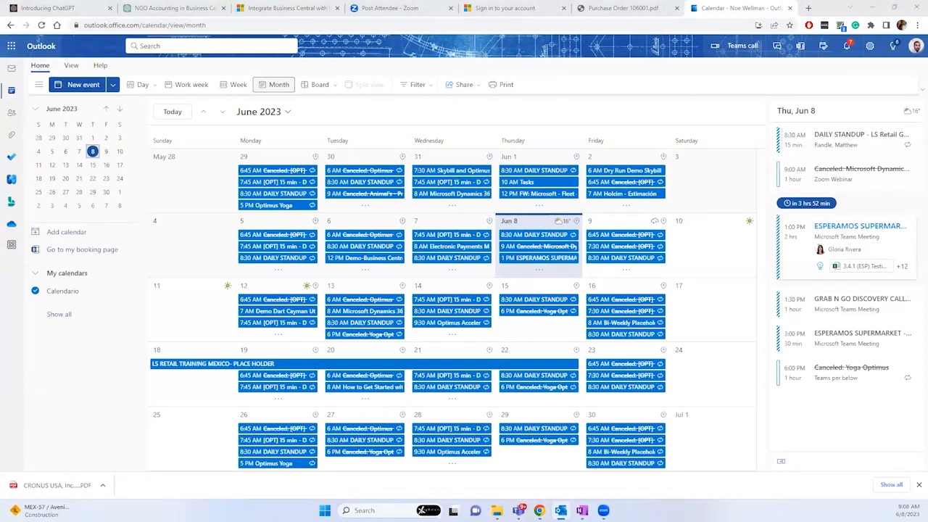
Step: Bring the Revisión de Hotel Shops meeting window forward and maximize it
key("alt+Tab")
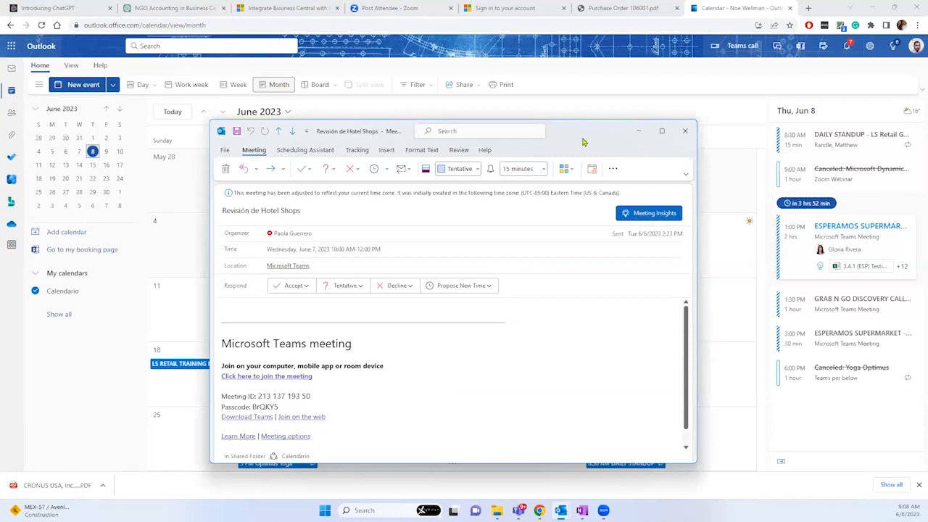
key("alt+Tab")
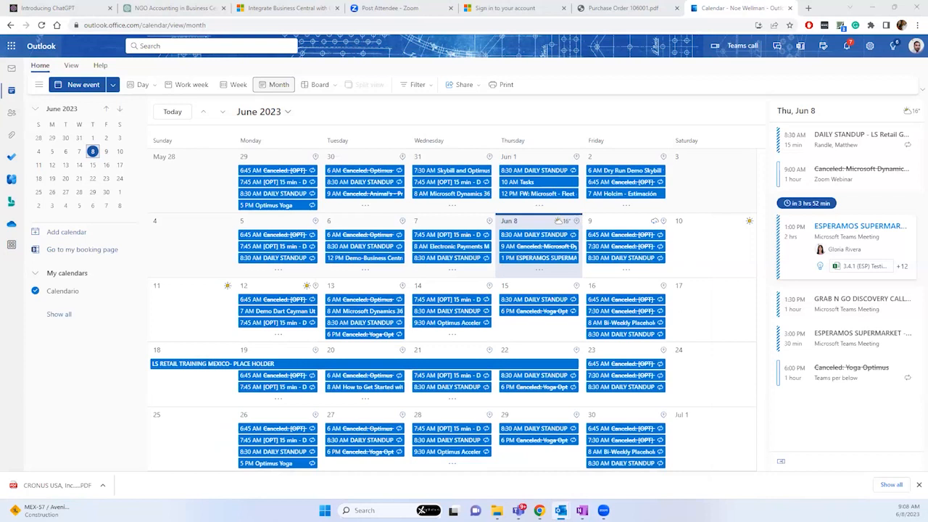
key("alt+Tab")
double_click(539, 45)
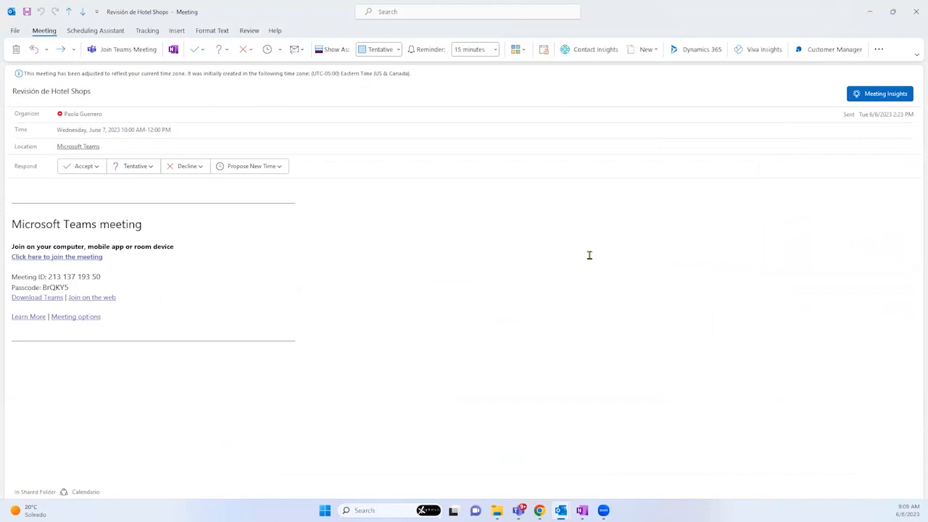
Step: Load the organizer's Business Central contact card via Contact Insights, retrying the sign-in
left_click(590, 50)
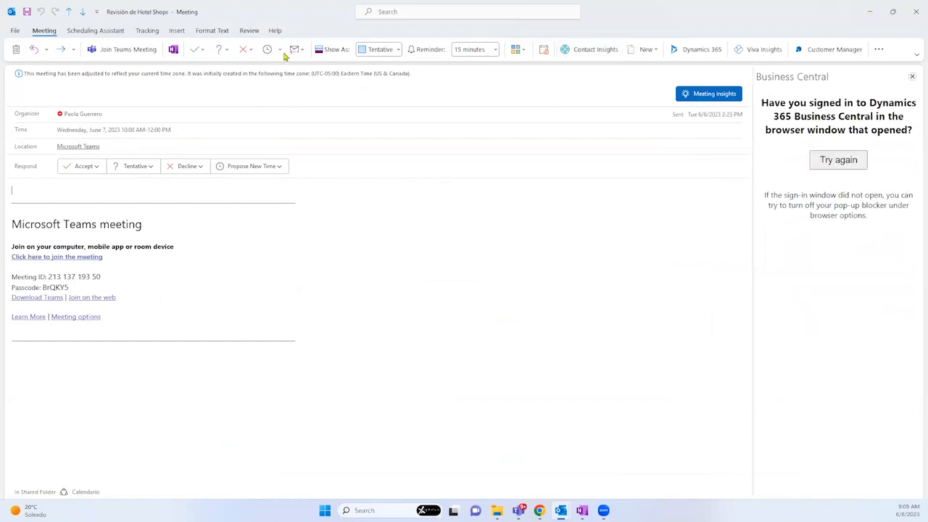
double_click(254, 14)
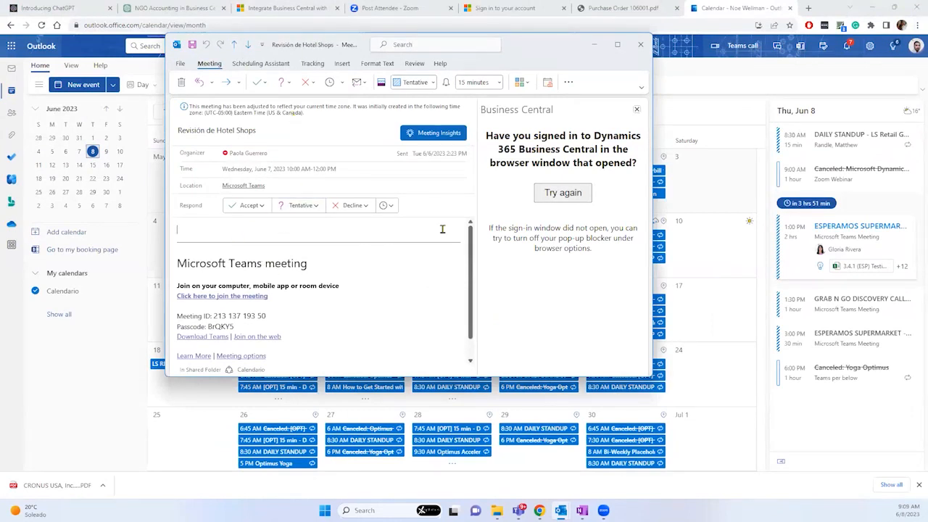
left_click(563, 194)
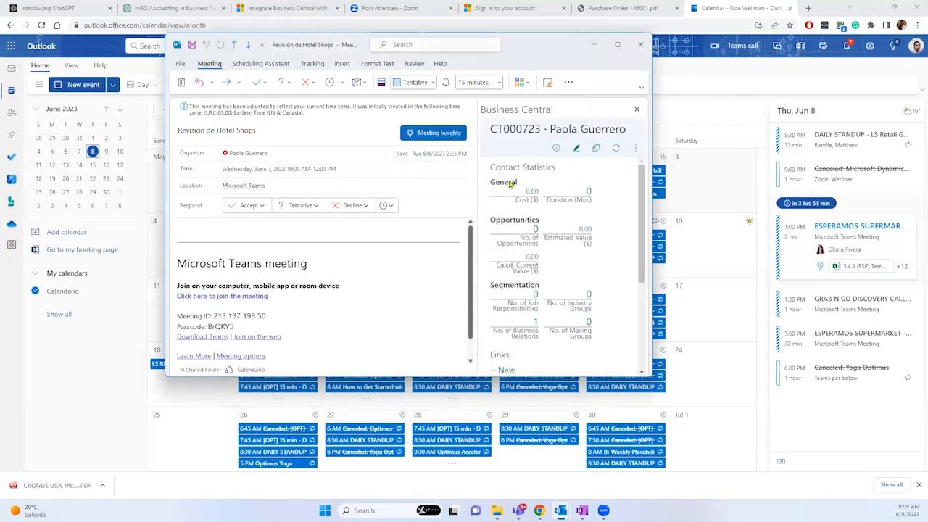
Step: Maximize the meeting, select the organizer's name, and list the contact's Business Central actions
double_click(539, 43)
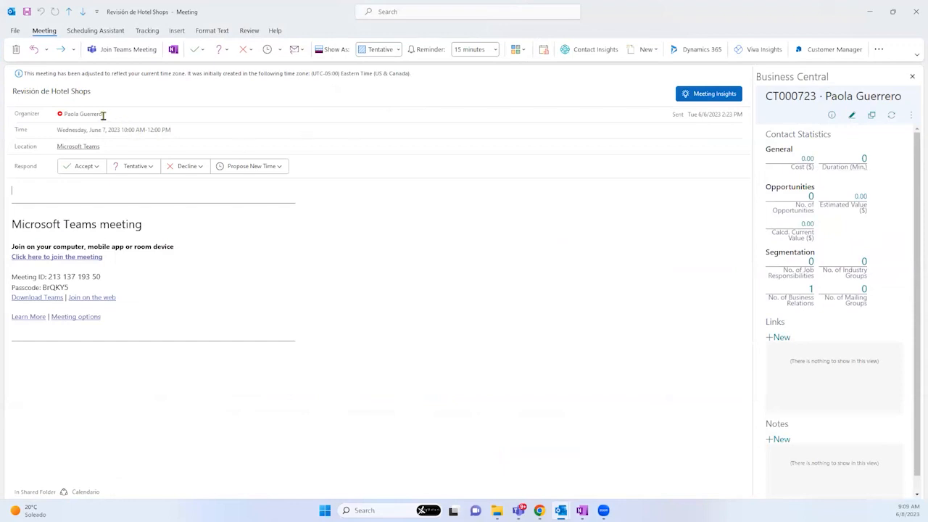
left_click_drag(95, 116, 77, 118)
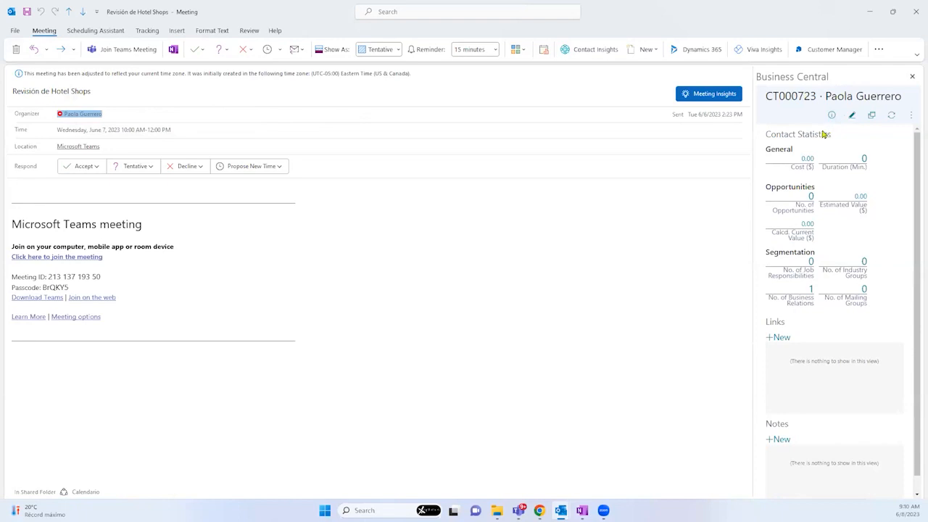
left_click(912, 115)
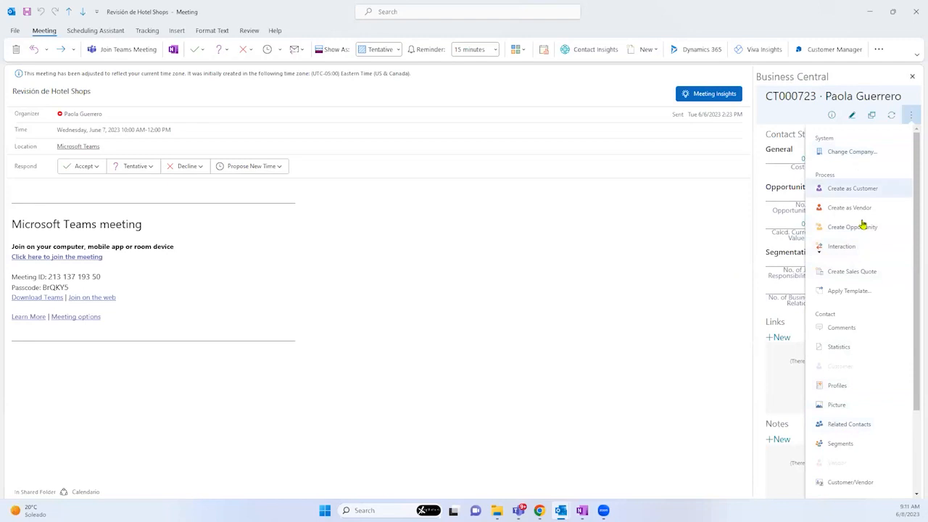
Step: Start a sales quote with no customer template, open the item lookup on a new line, then close the pane
left_click(845, 272)
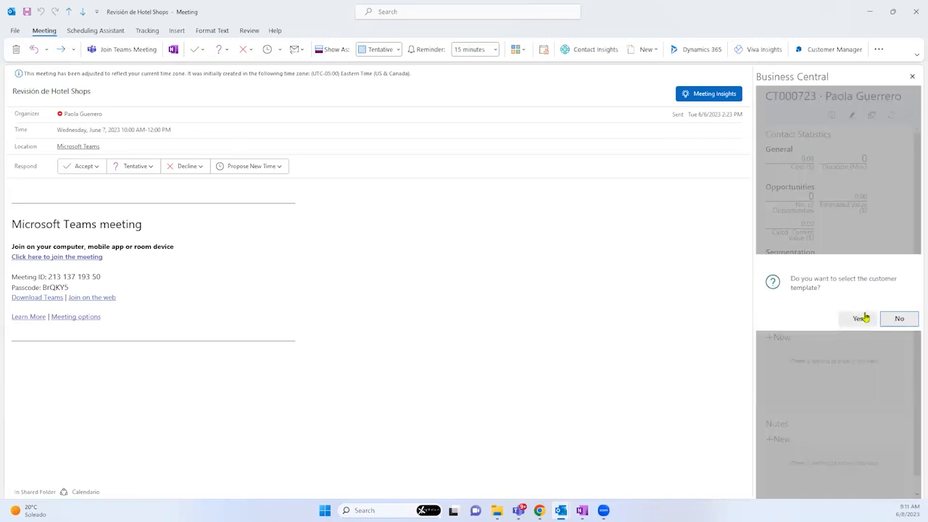
left_click(897, 319)
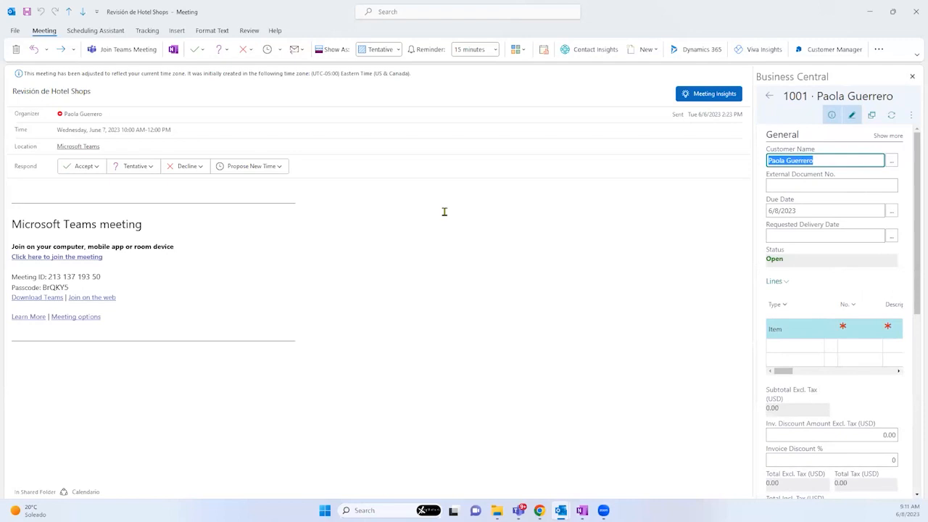
left_click(788, 346)
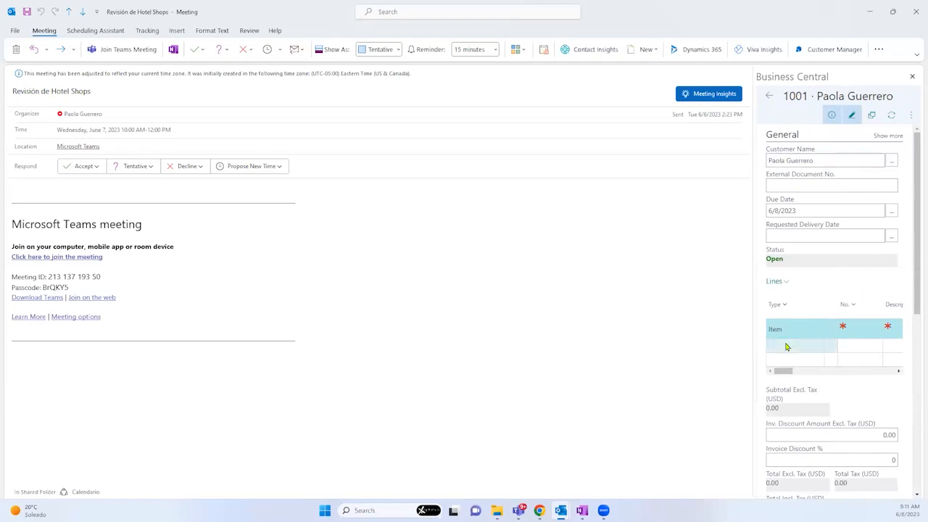
left_click(851, 340)
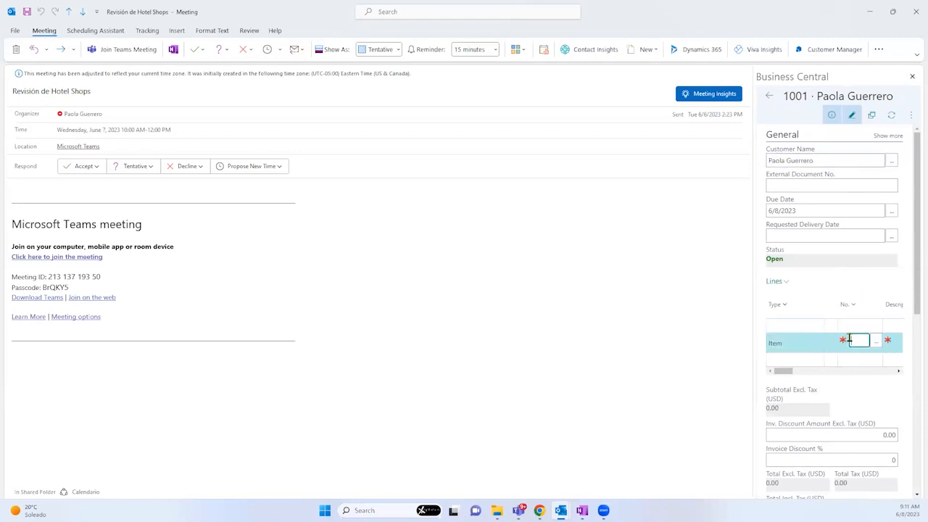
left_click(875, 340)
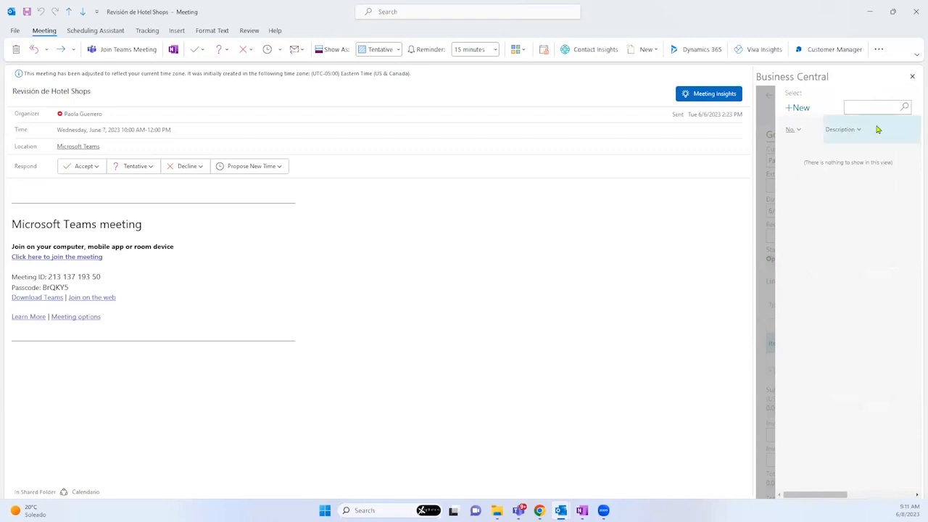
left_click(912, 77)
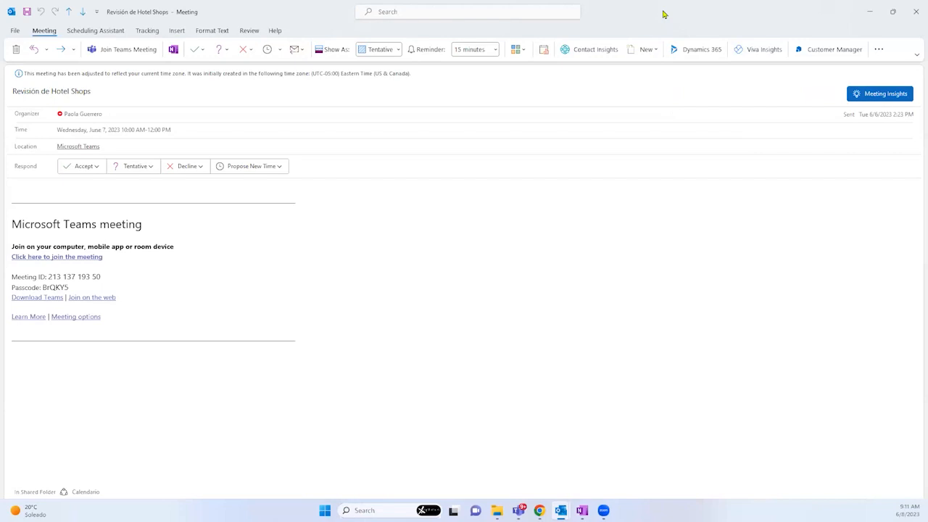
Step: Close the meeting invitation and sign back in to Business Central with the work account
key("alt+F4")
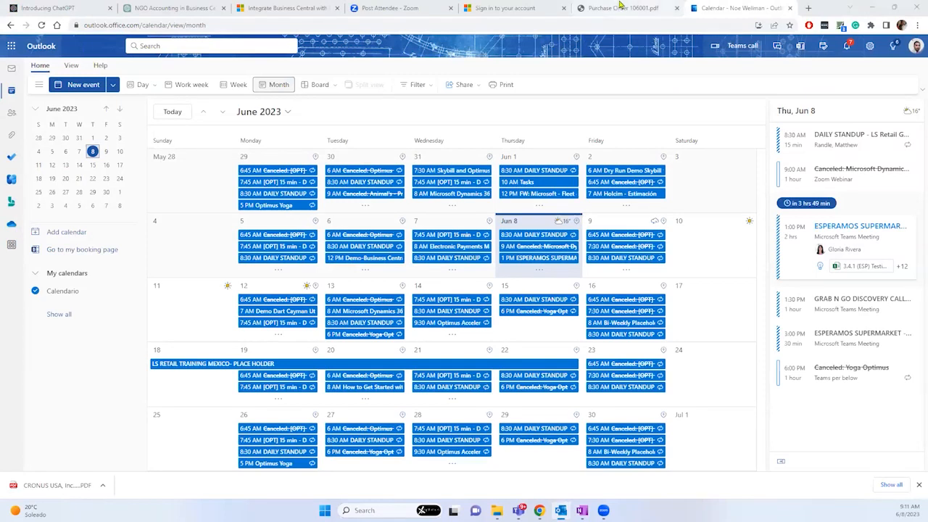
left_click(620, 8)
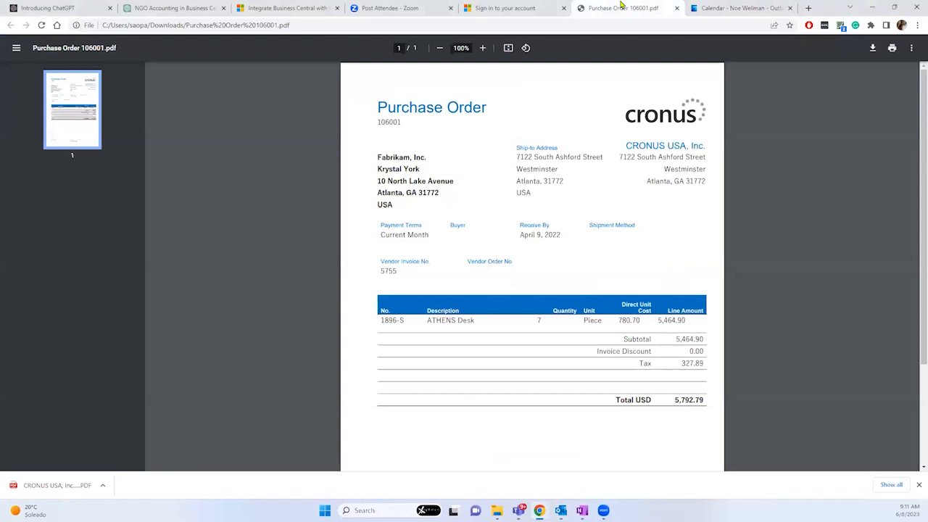
left_click(513, 8)
left_click(449, 225)
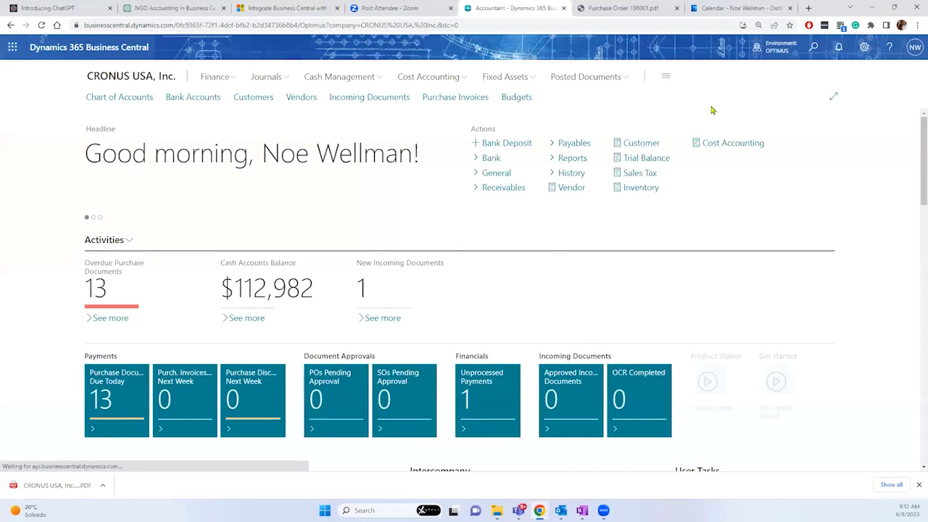
Step: Open the Tell me search for pages and tasks from the CRONUS USA, Inc. home page
left_click(813, 47)
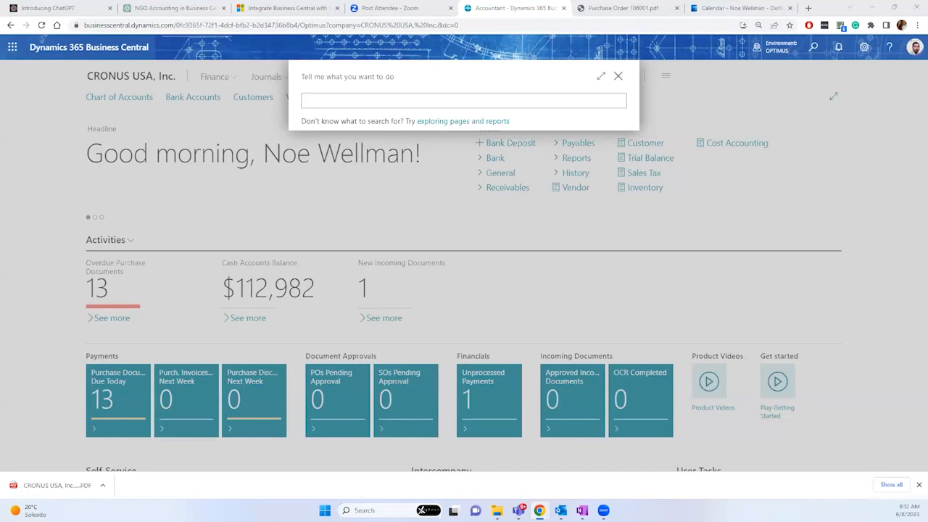
Step: Search Tell Me for 'assisted set' and open the Assisted Setup page
left_click(333, 102)
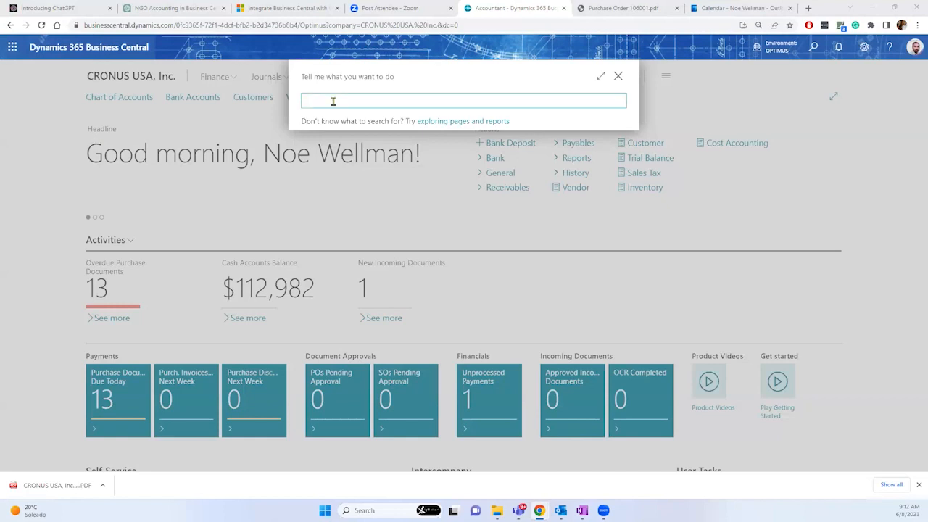
type("ass")
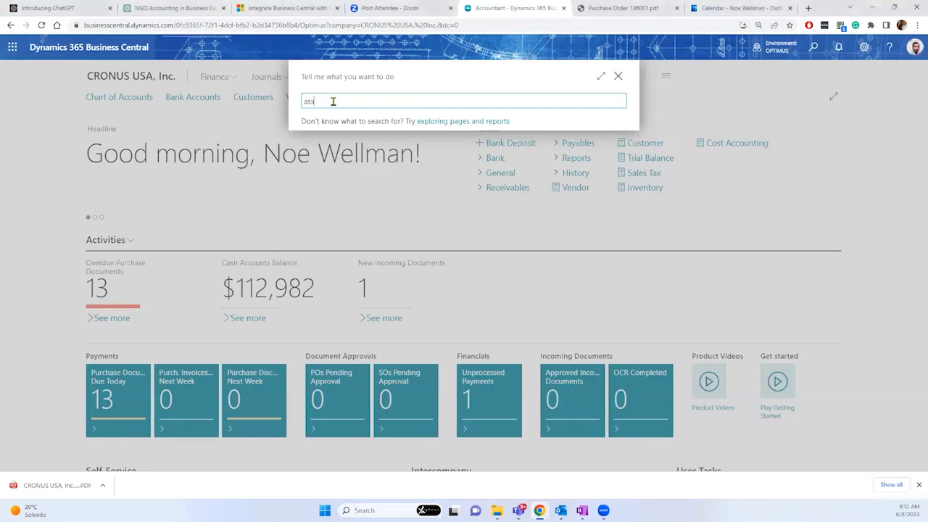
type("isted")
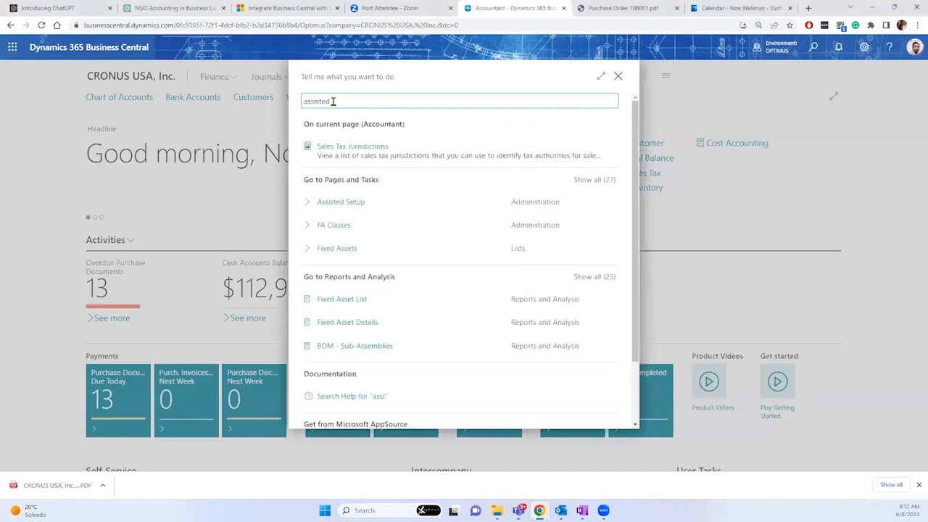
type(" set")
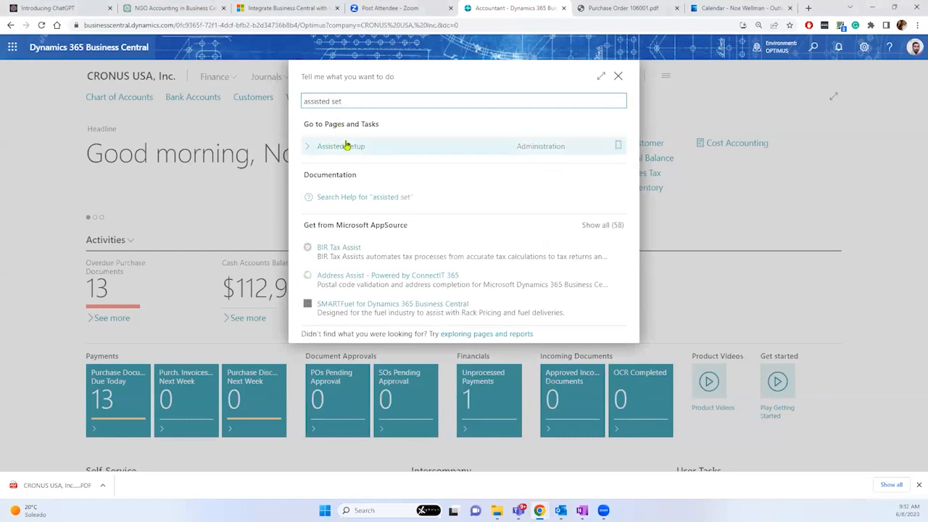
left_click(347, 145)
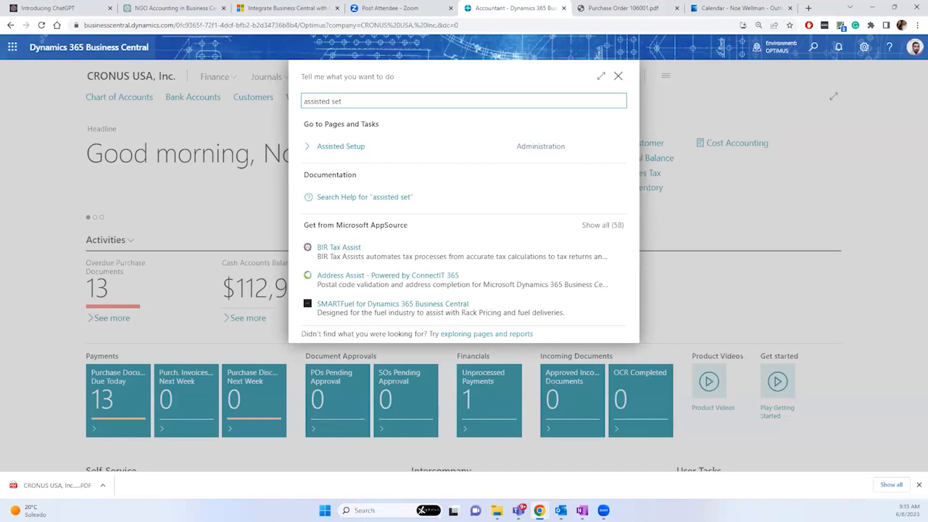
left_click(339, 145)
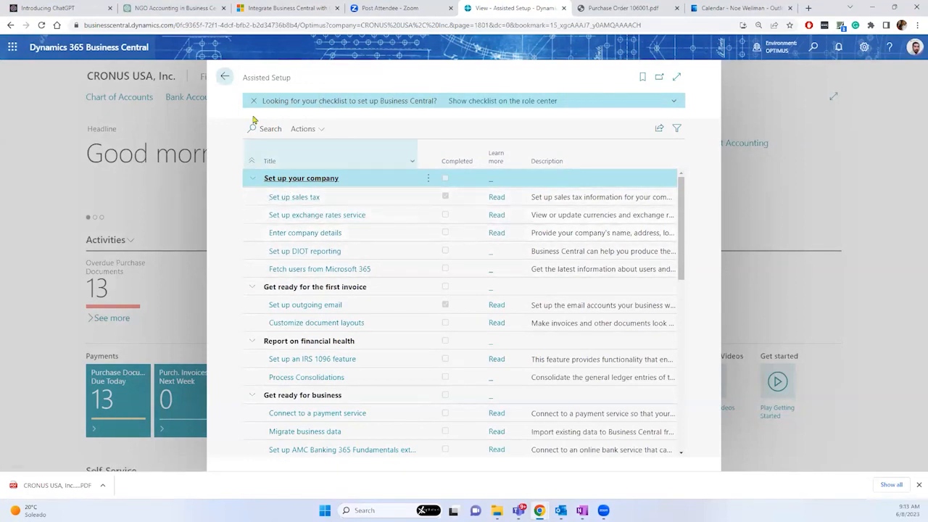
Step: Filter the Assisted Setup list by 'em' and launch the Set up outgoing email guide
scroll(407, 259, "down", 2)
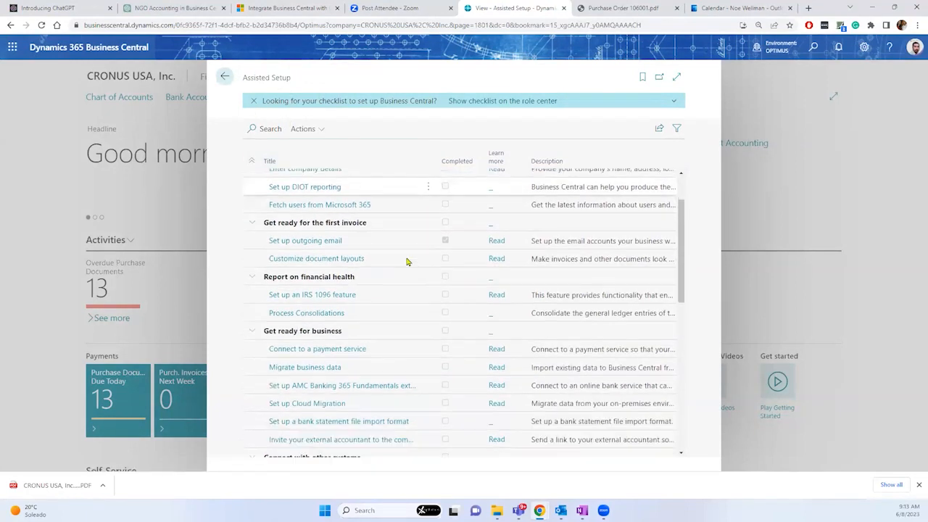
scroll(406, 261, "down", 5)
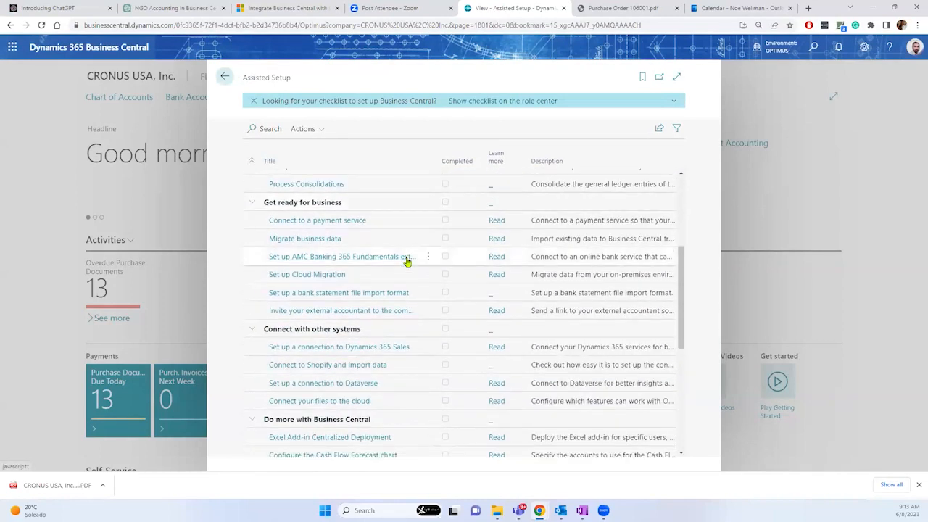
scroll(406, 261, "down", 5)
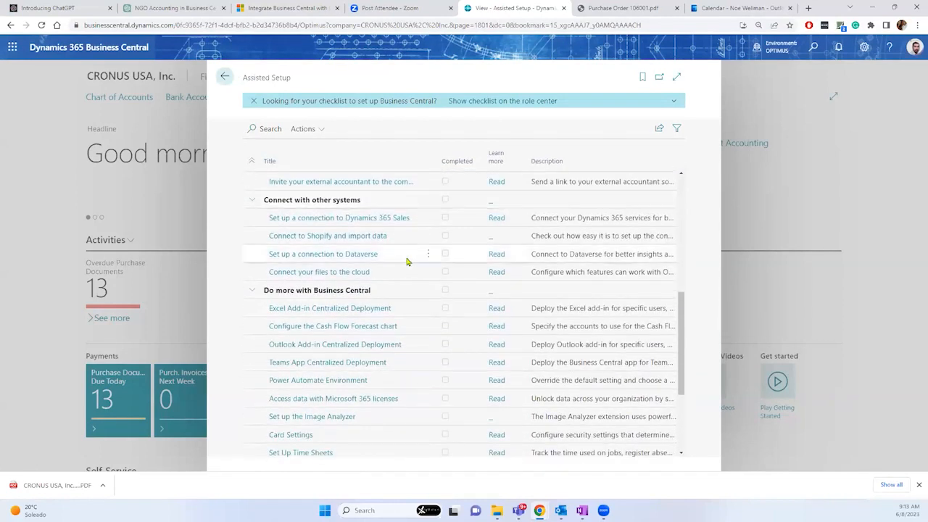
scroll(406, 261, "down", 3)
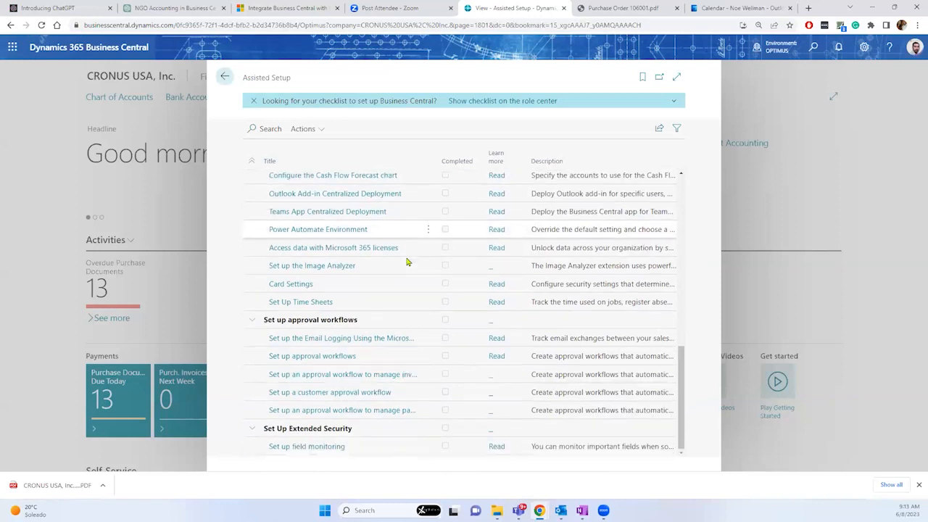
left_click(267, 128)
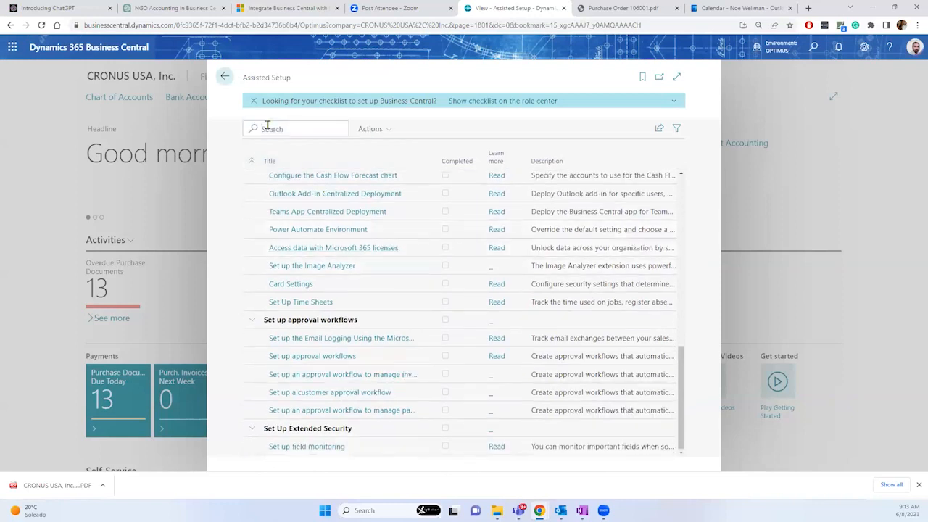
type("em")
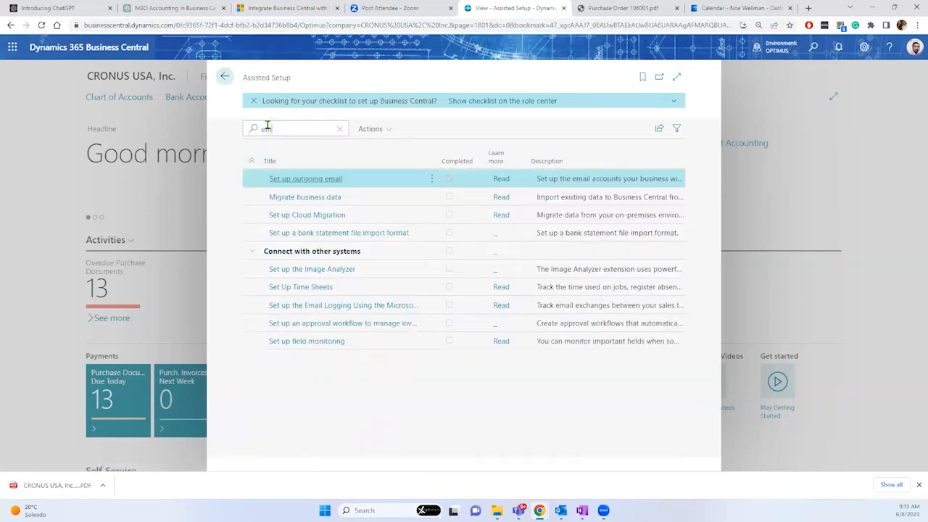
left_click(316, 183)
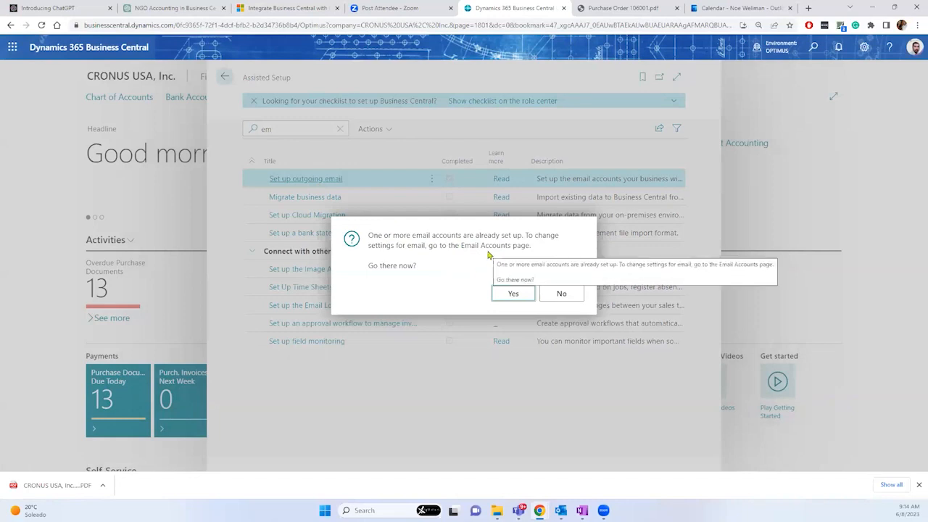
Step: Open Email Accounts, review the Current User account card, then start adding a new email account
left_click(512, 294)
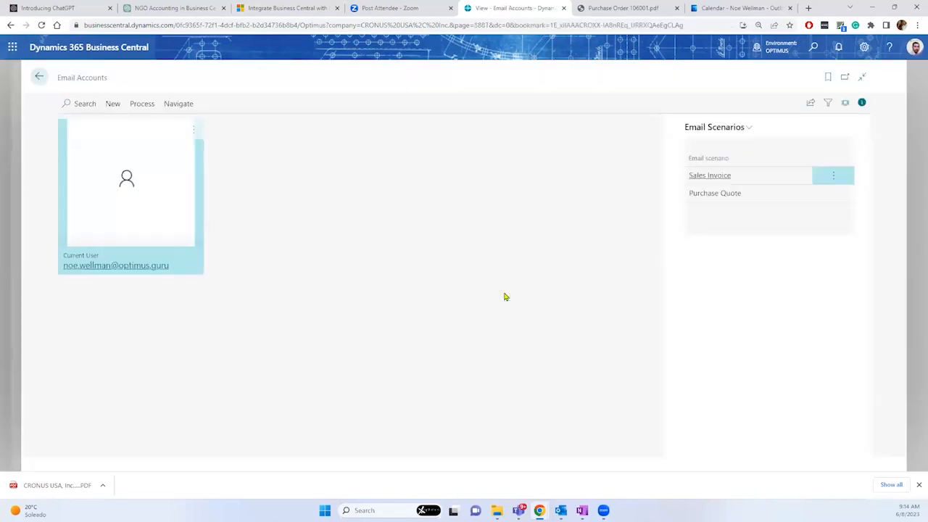
left_click(135, 269)
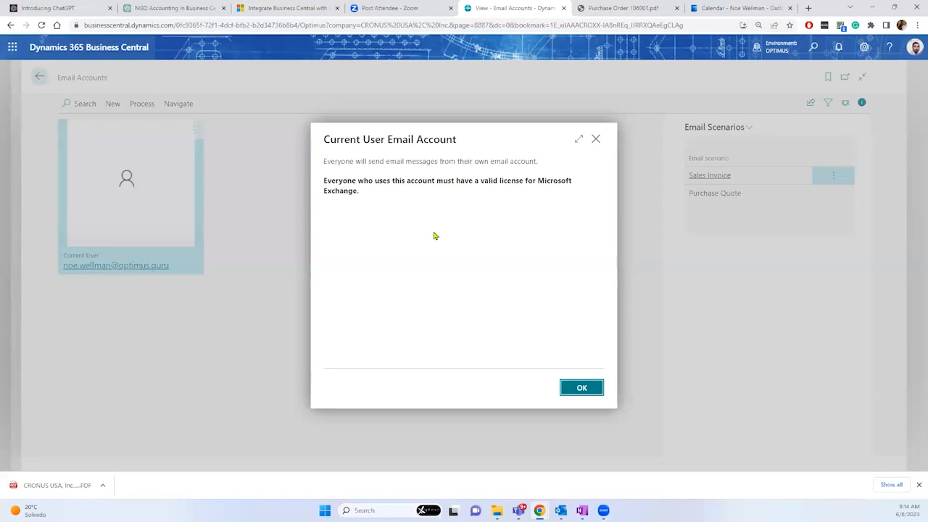
left_click(583, 389)
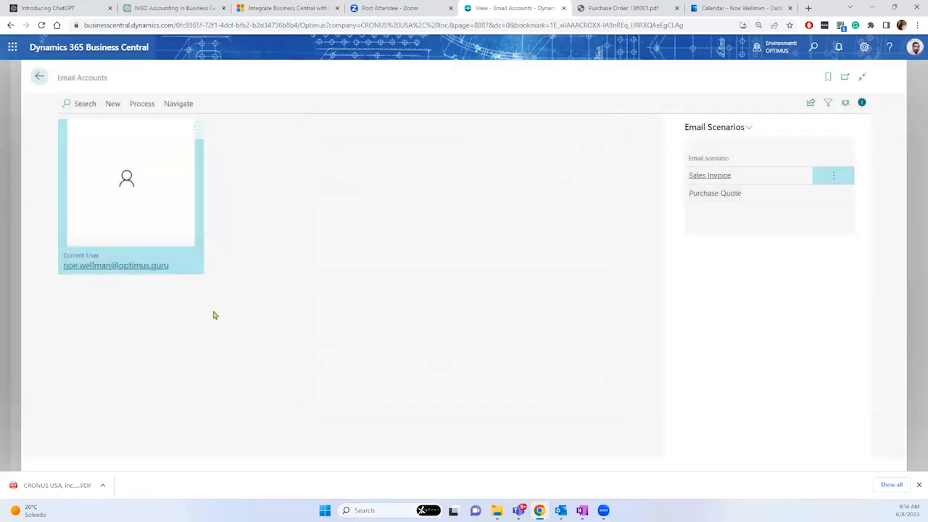
left_click(113, 106)
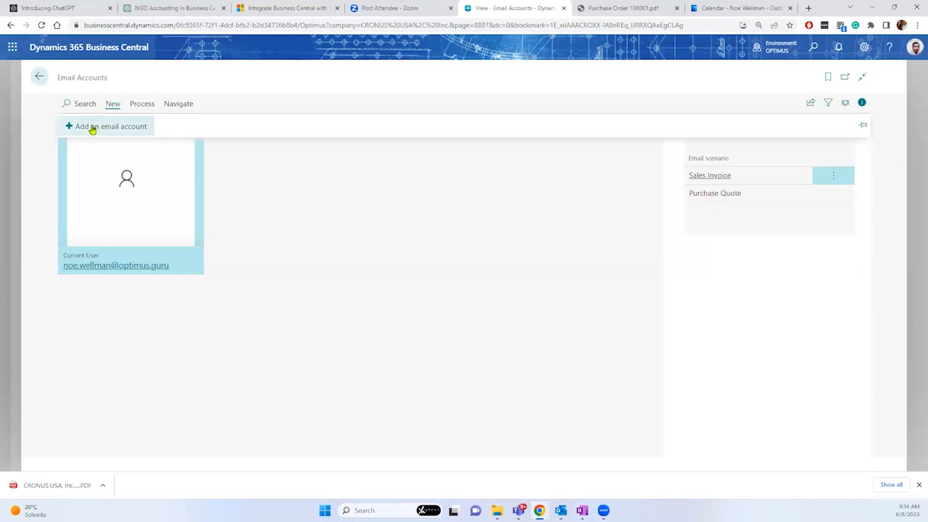
left_click(92, 128)
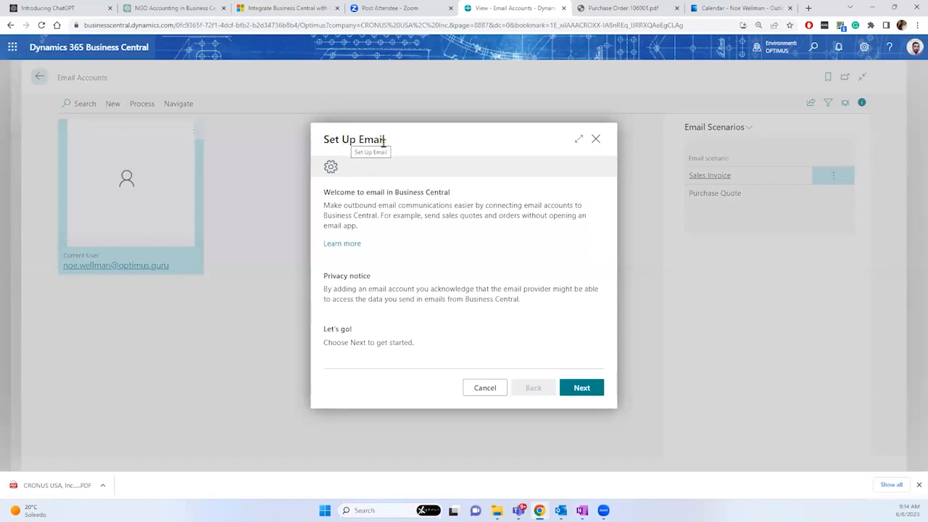
Step: Advance to the account-type choice, settle on Microsoft 365, and bring up the Microsoft 365 app list
left_click(570, 387)
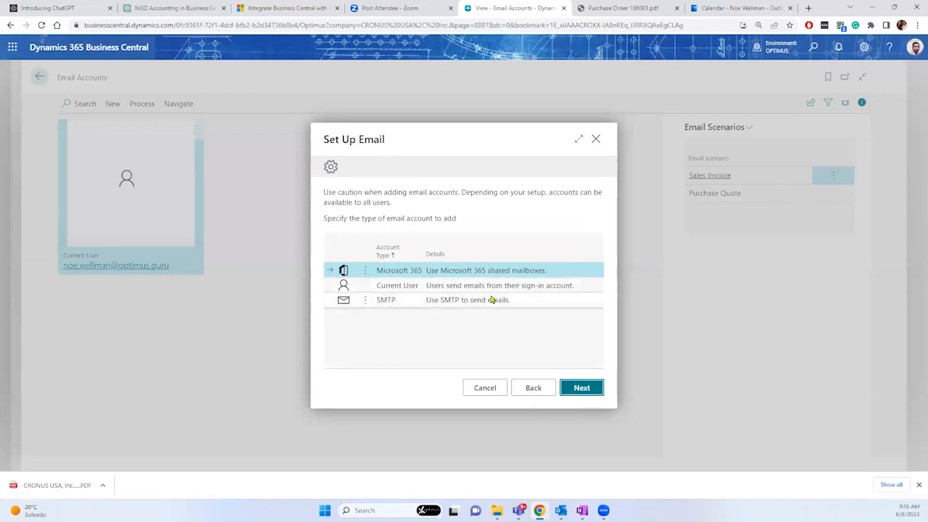
left_click(484, 287)
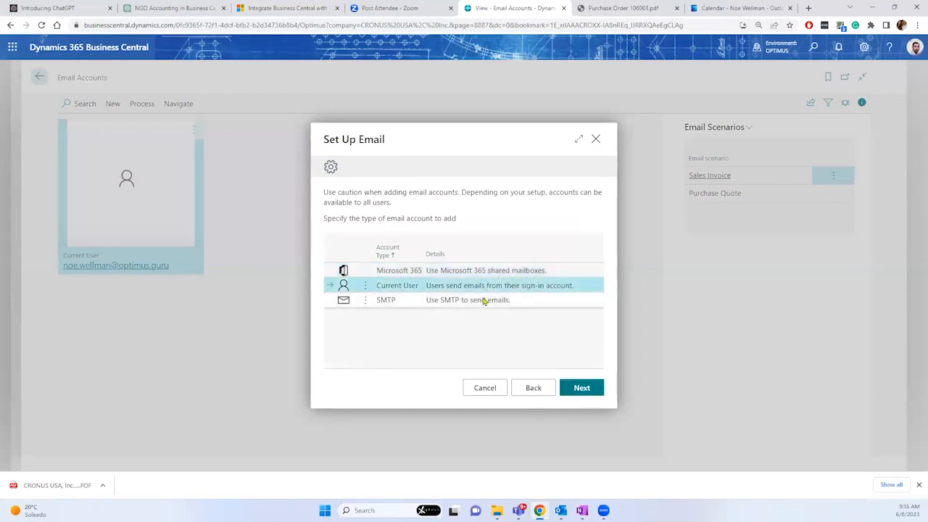
left_click(486, 300)
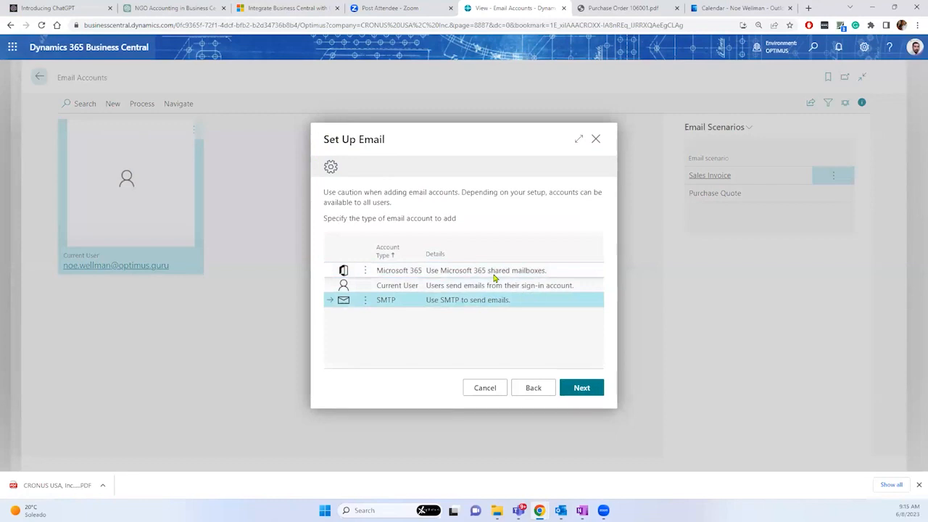
left_click(495, 275)
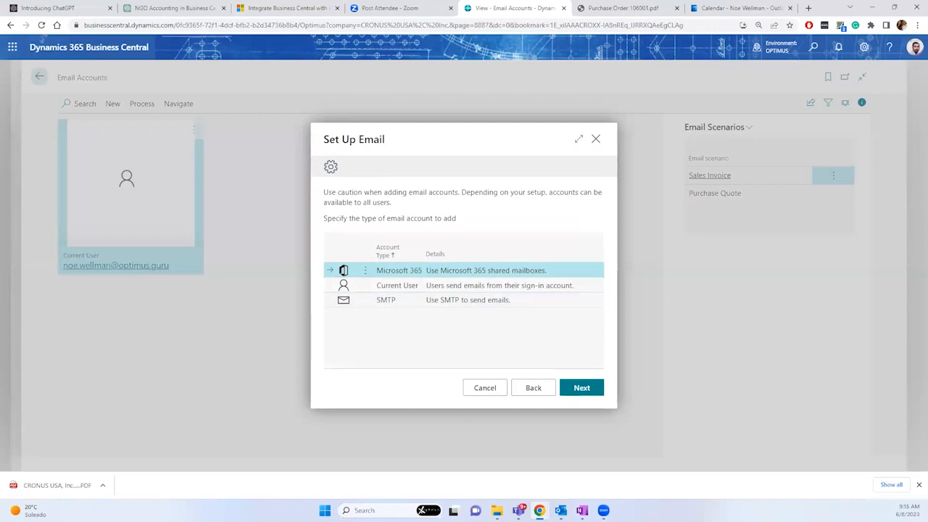
left_click(13, 48)
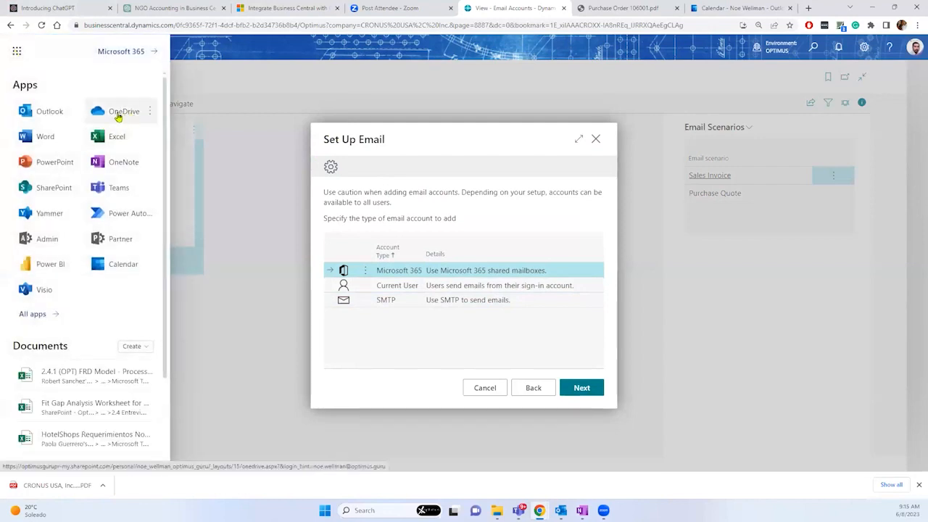
Step: Open OneDrive in a new browser tab, then return to the Email Accounts tab
right_click(118, 117)
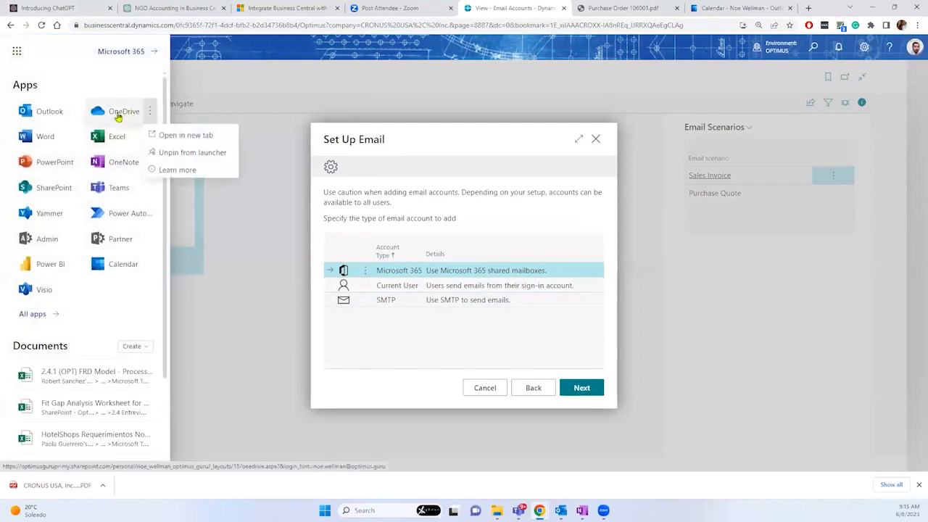
left_click(174, 135)
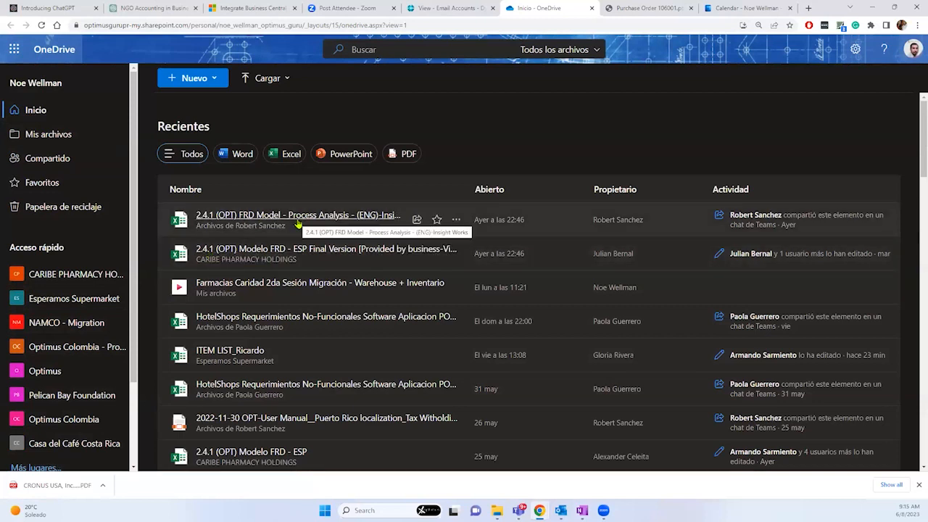
left_click(449, 8)
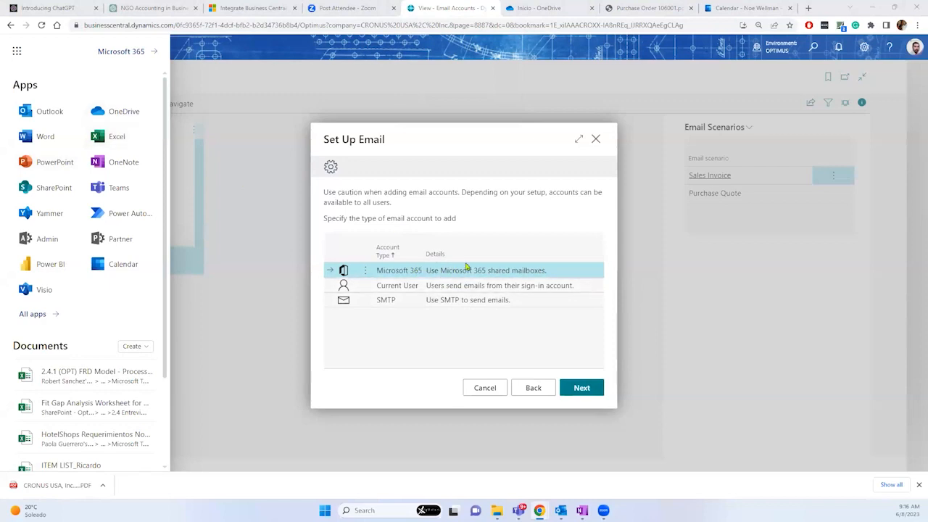
Step: Continue the setup with the Current User account type, which reports one already exists
left_click(510, 287)
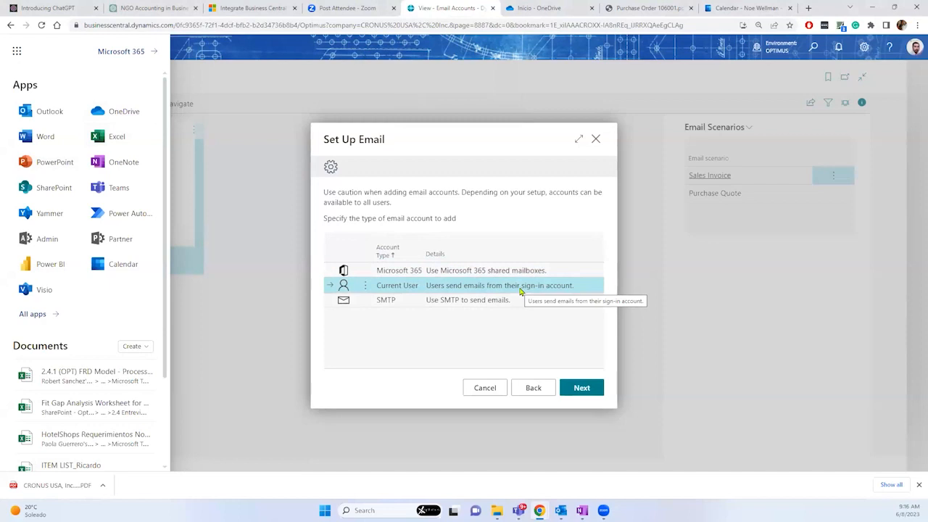
left_click(487, 303)
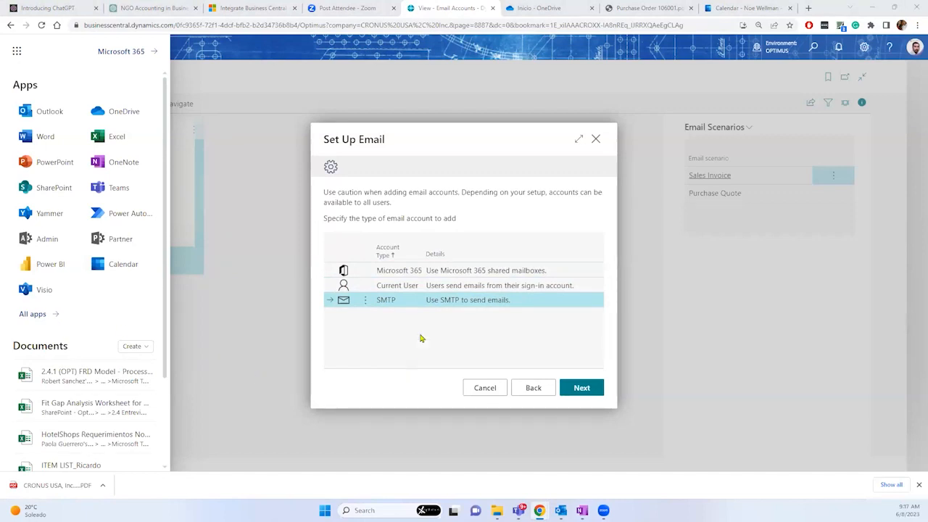
left_click(491, 290)
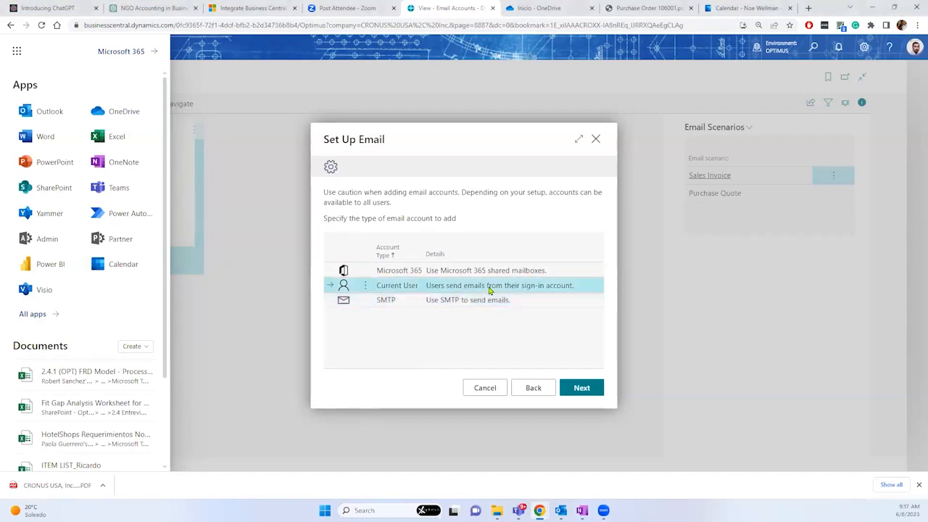
left_click(581, 388)
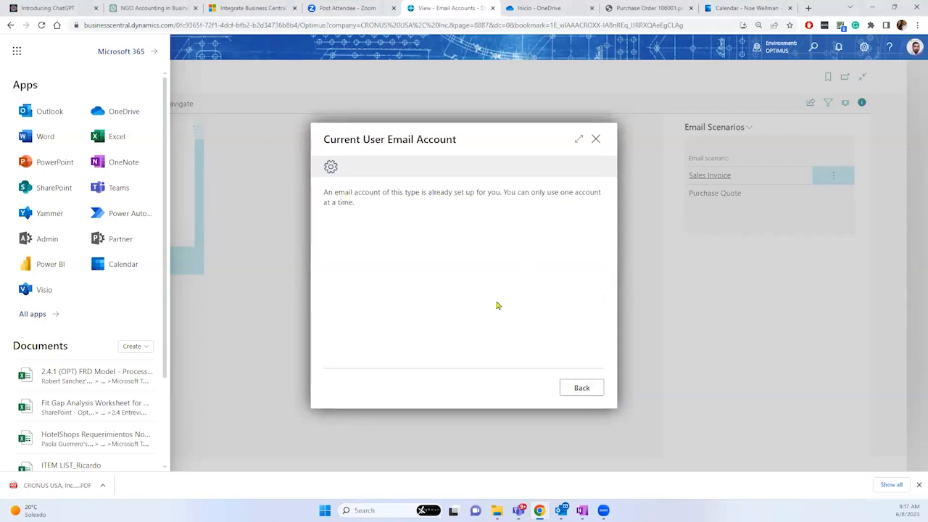
Step: Go back to the account type choice and drag the Microsoft Learn 'Set up Outlook' window into view
left_click(567, 389)
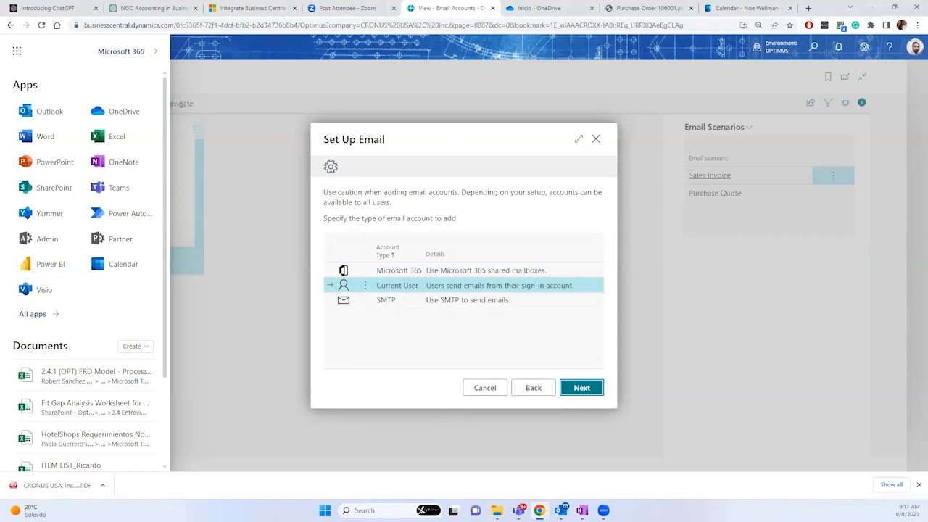
key("alt+Tab")
left_click_drag(514, 348, 308, 310)
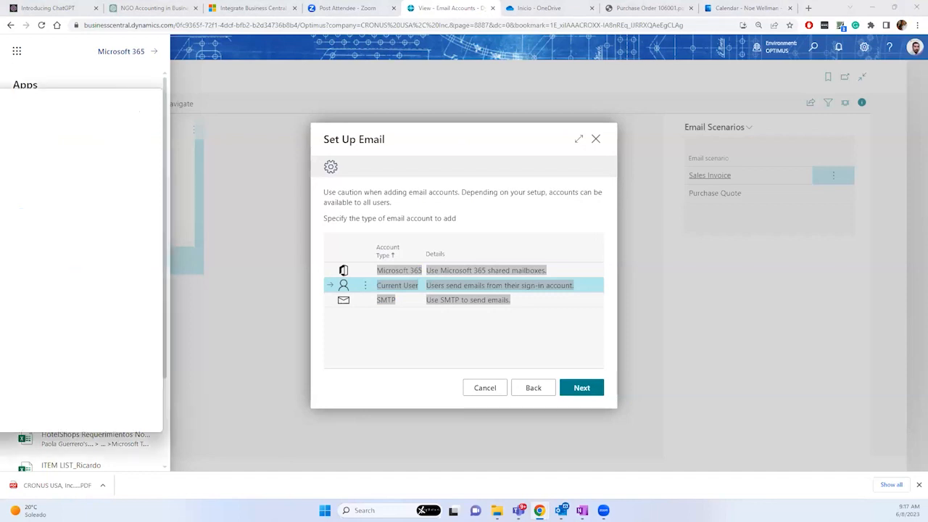
left_click_drag(0, 109, 389, 124)
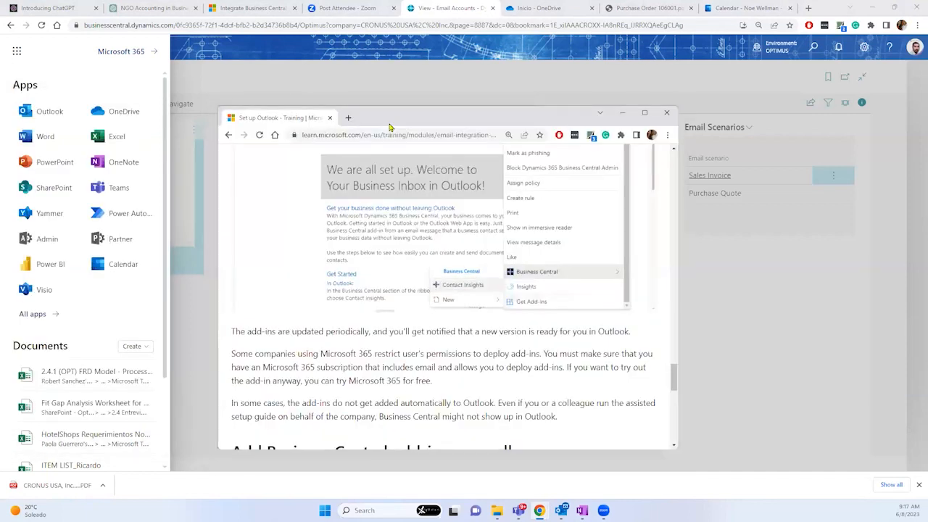
Step: Maximize and zoom the Learn article's add-in section, then bring desktop Outlook up full screen
double_click(390, 124)
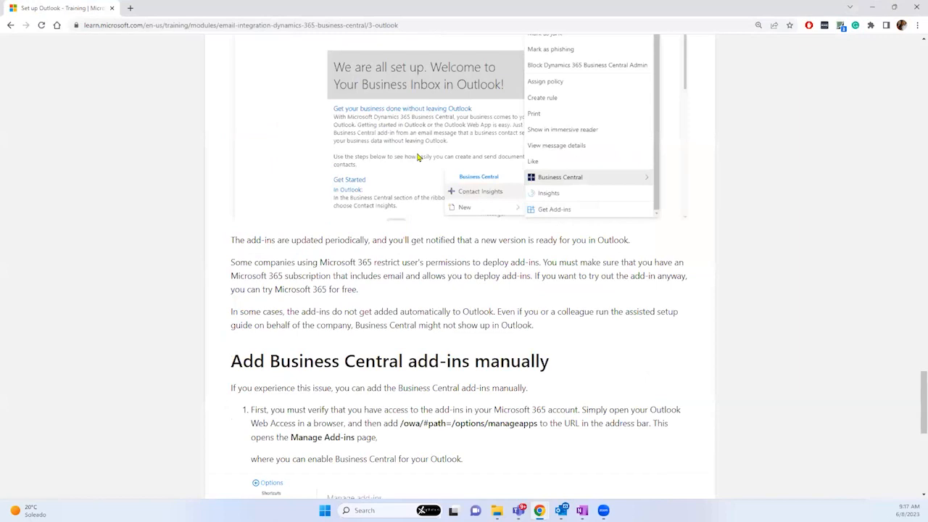
scroll(417, 157, "up", 2)
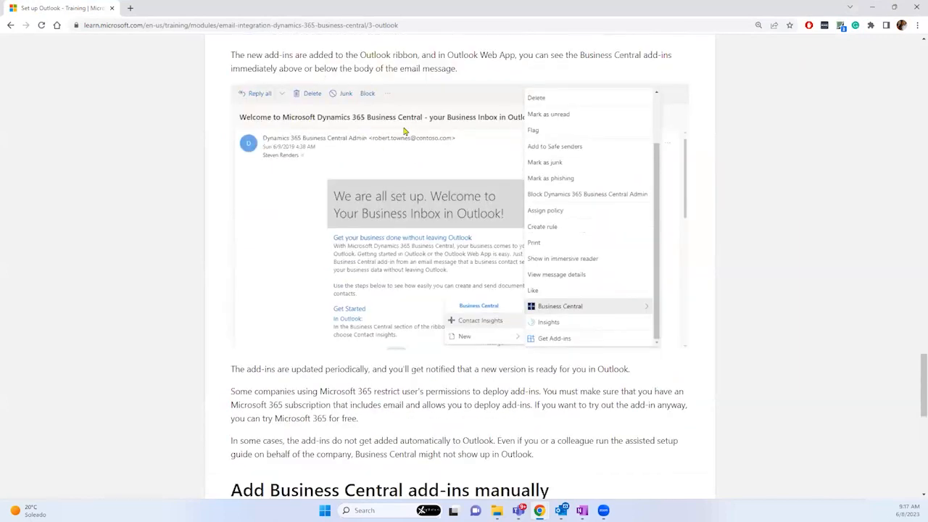
key("ctrl+plus")
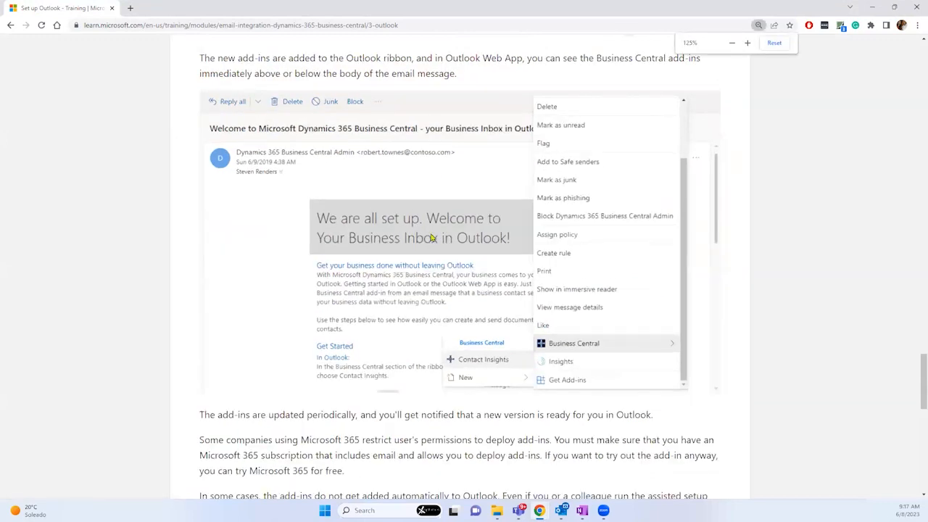
scroll(392, 239, "up", 1)
scroll(440, 323, "down", 2)
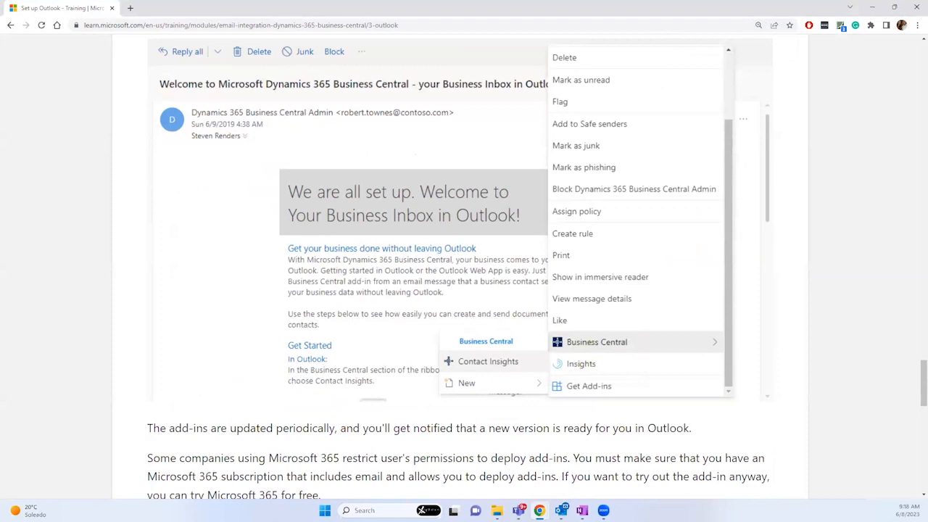
key("alt+Tab")
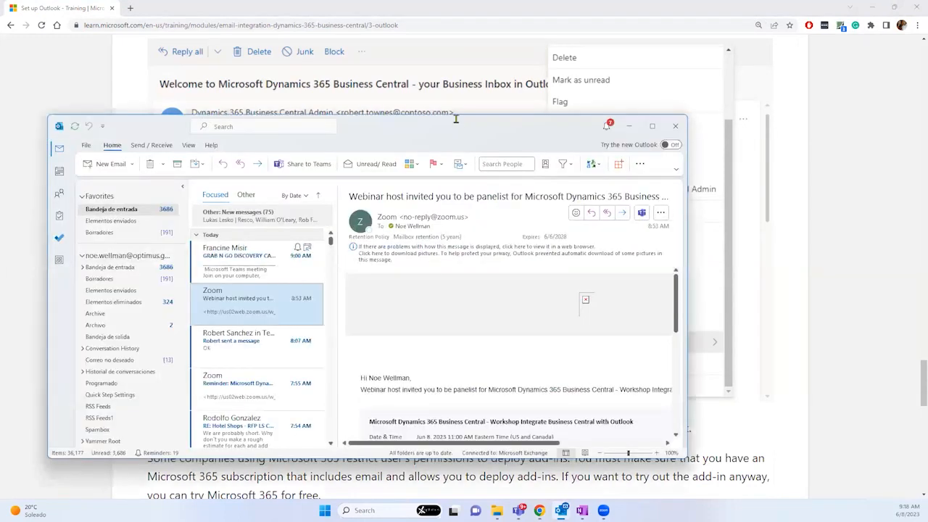
double_click(455, 119)
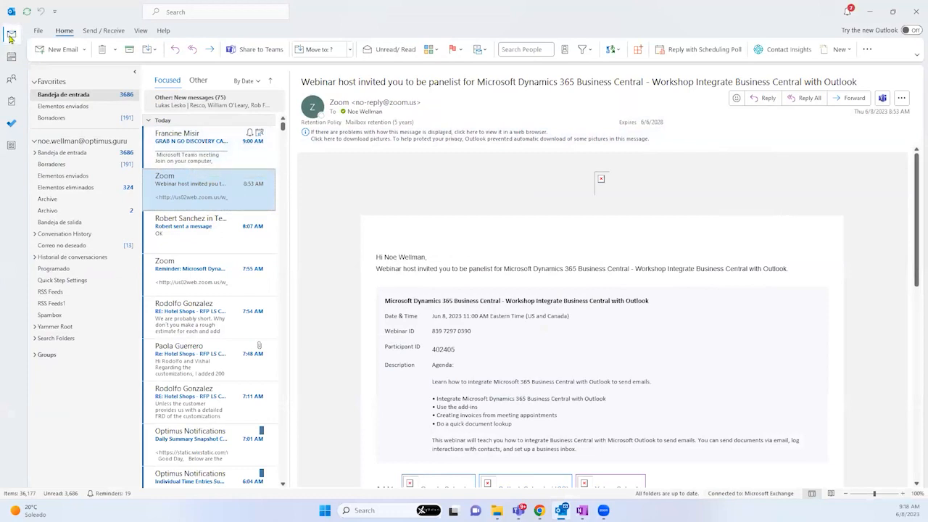
Step: Open the GRAB N GO DISCOVERY CALL invite and show its sender's Business Central Contact Insights
left_click(213, 143)
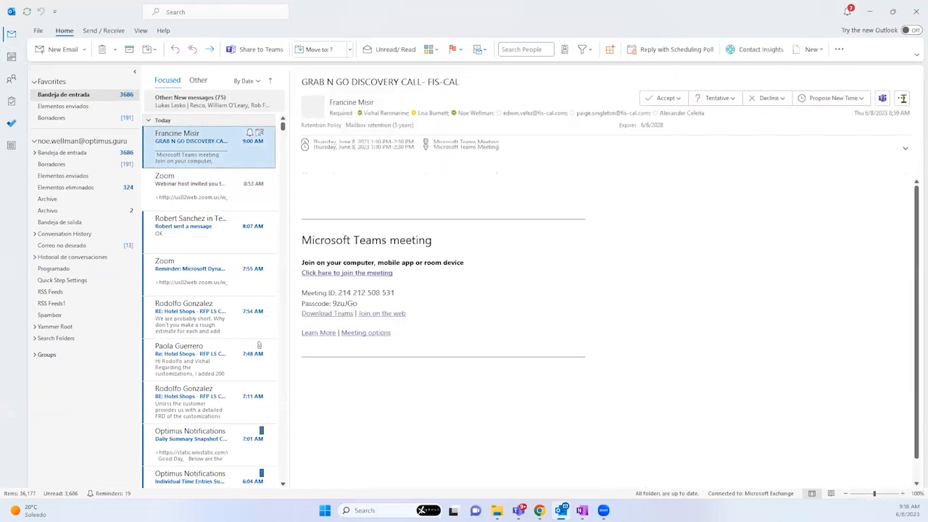
left_click(902, 98)
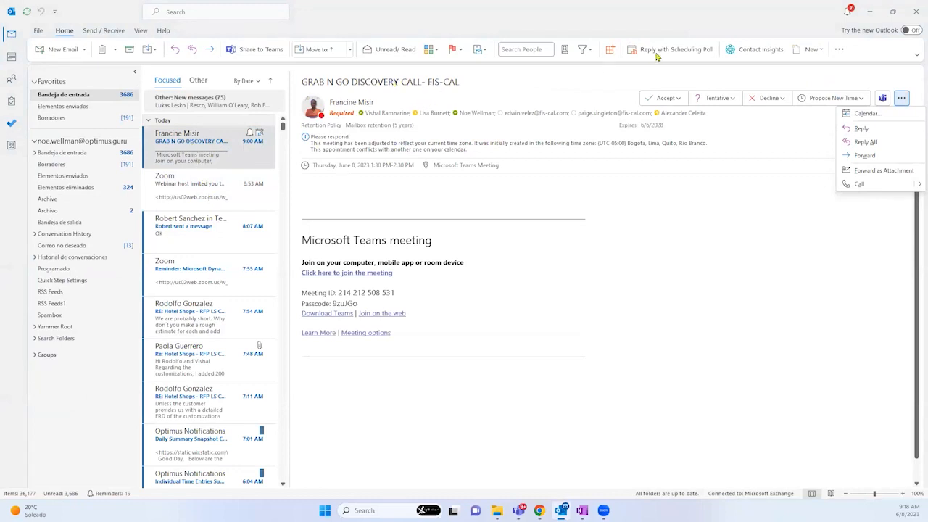
left_click(761, 51)
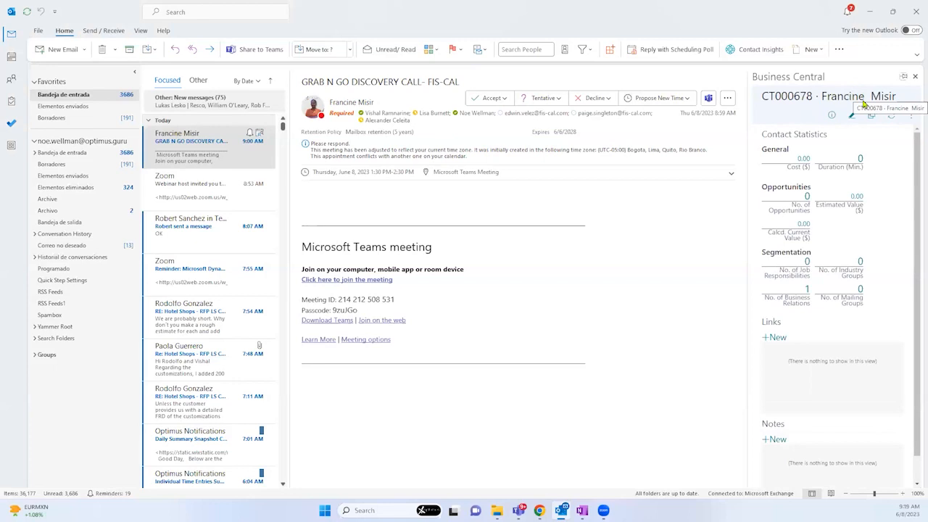
Step: Change the Business Central pane's company to Optimus so the sender shows as a vendor
left_click(911, 115)
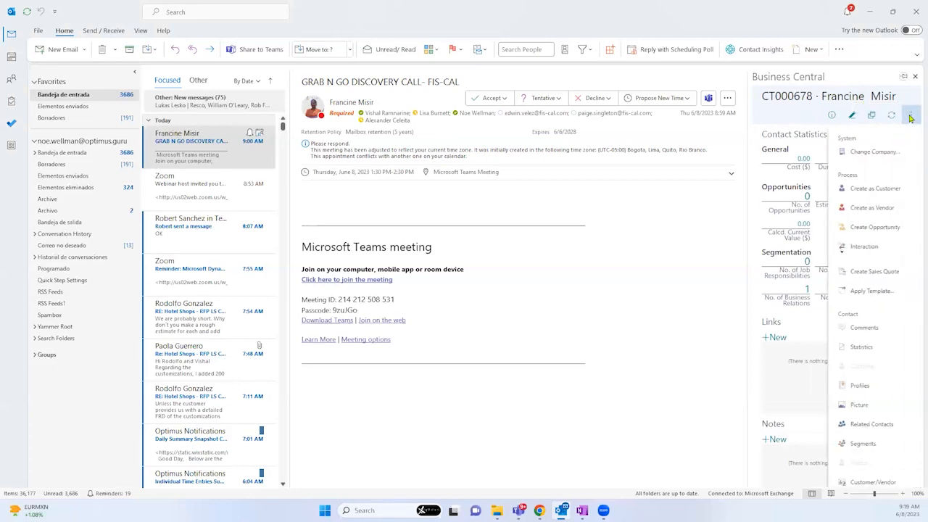
left_click(874, 151)
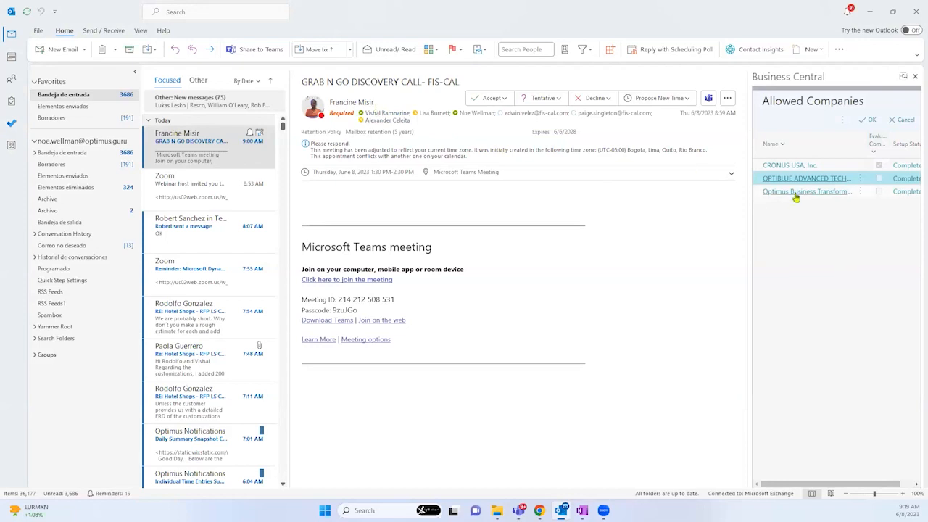
left_click(764, 193)
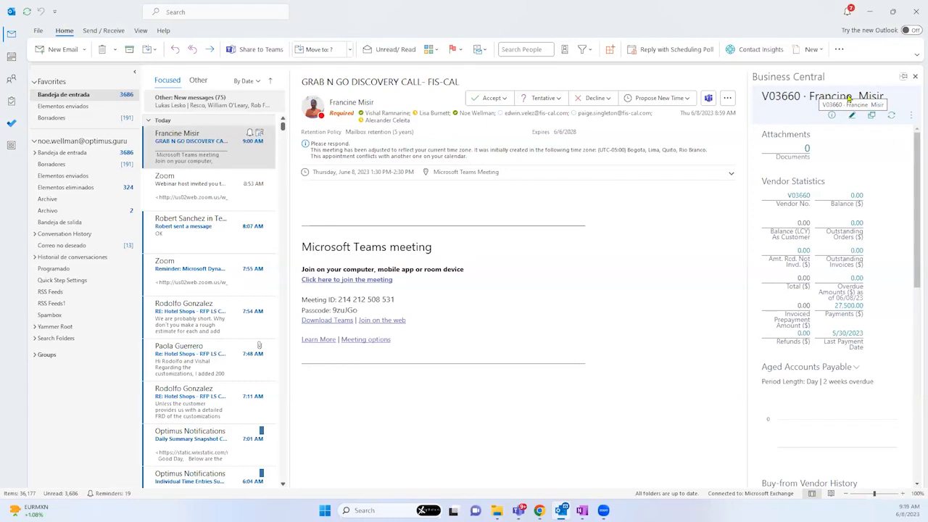
left_click(821, 50)
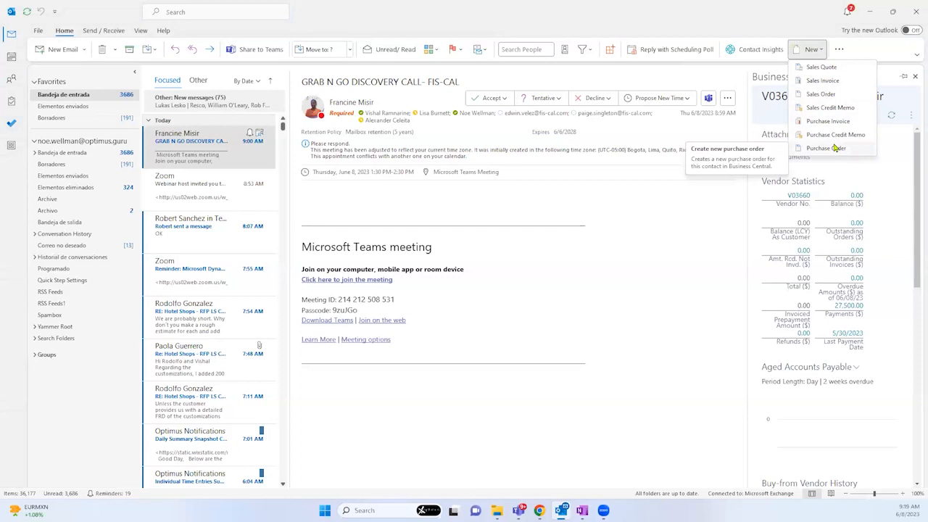
left_click(691, 7)
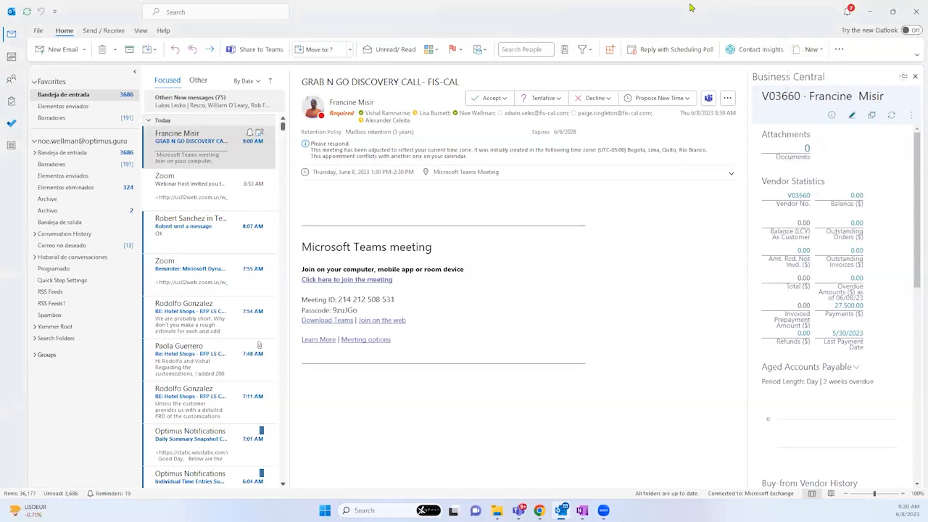
Step: Restore Outlook to a smaller window, move it aside, and bring the browser back in front
left_click_drag(691, 7, 424, 74)
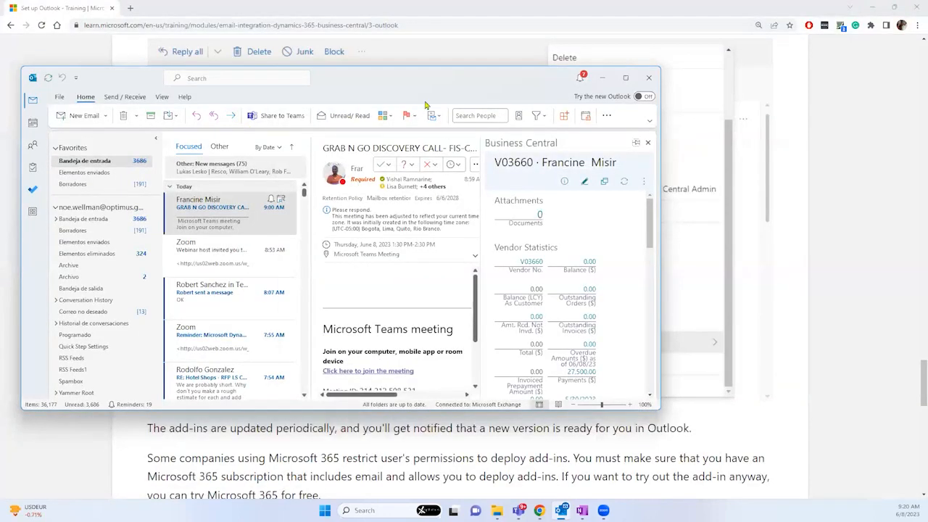
left_click_drag(414, 79, 276, 112)
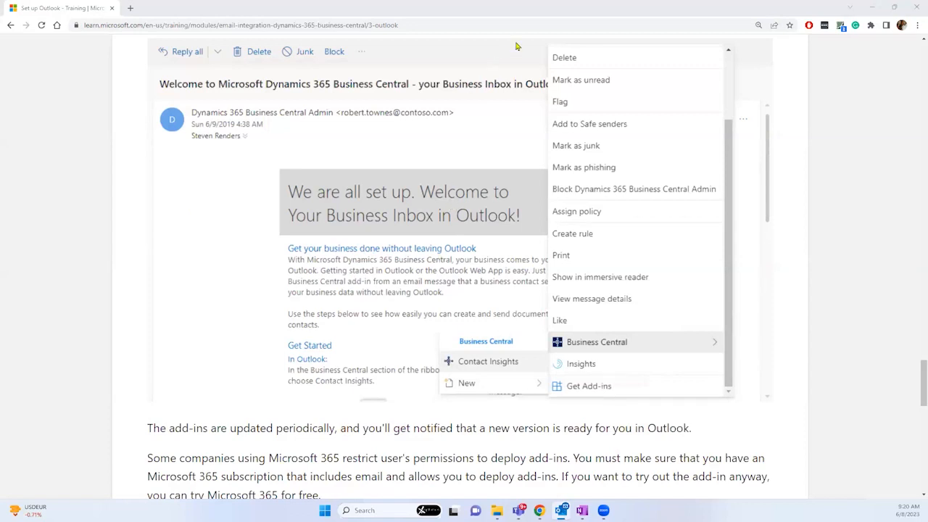
left_click(544, 8)
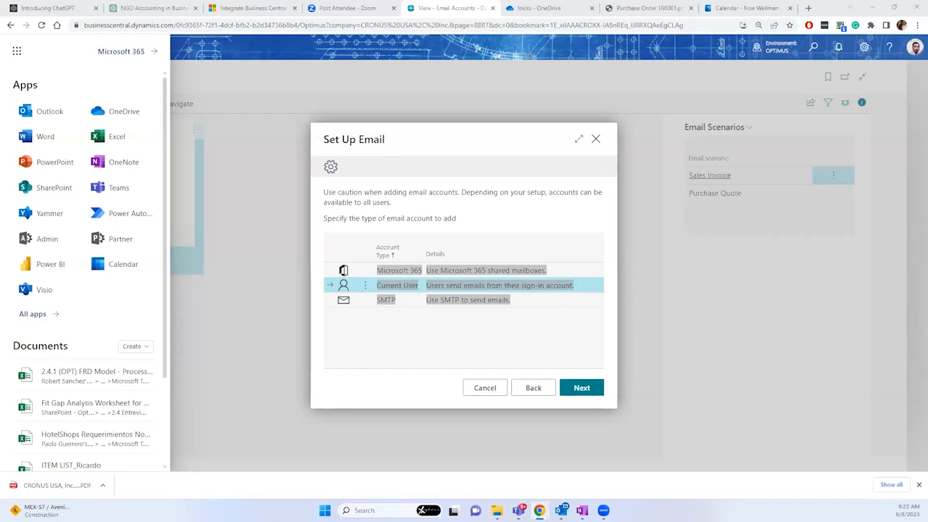
Step: Switch to the Outlook web Calendar tab showing June 2023
left_click(737, 7)
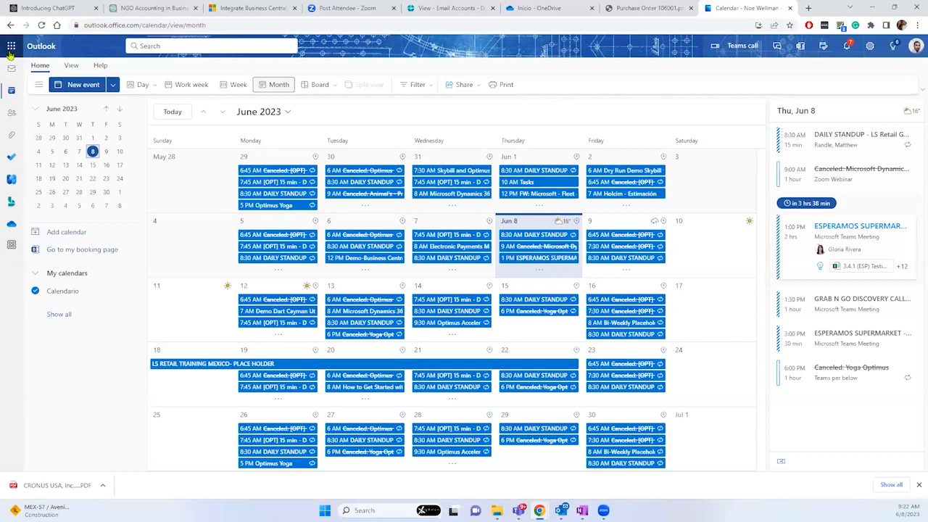
Step: Collapse the folder pane to widen the June grid, then drag the Learn window over the calendar
left_click(40, 86)
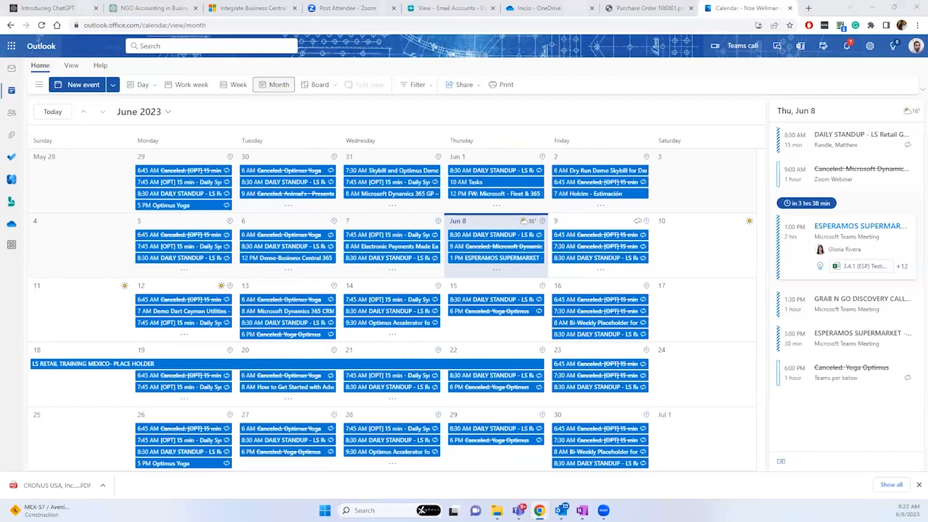
left_click_drag(518, 139, 491, 63)
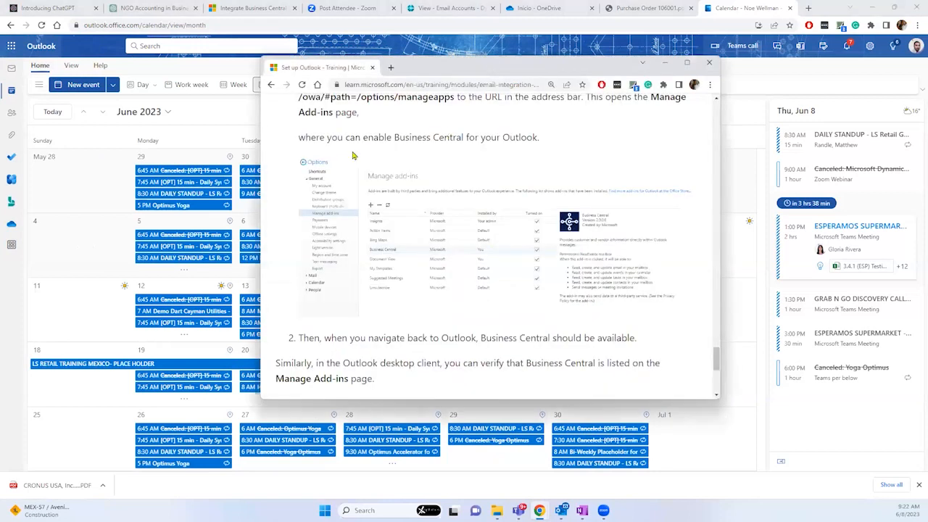
Step: Maximize and zoom the Learn article's Manage Add-ins steps, then return to the Outlook calendar
double_click(434, 73)
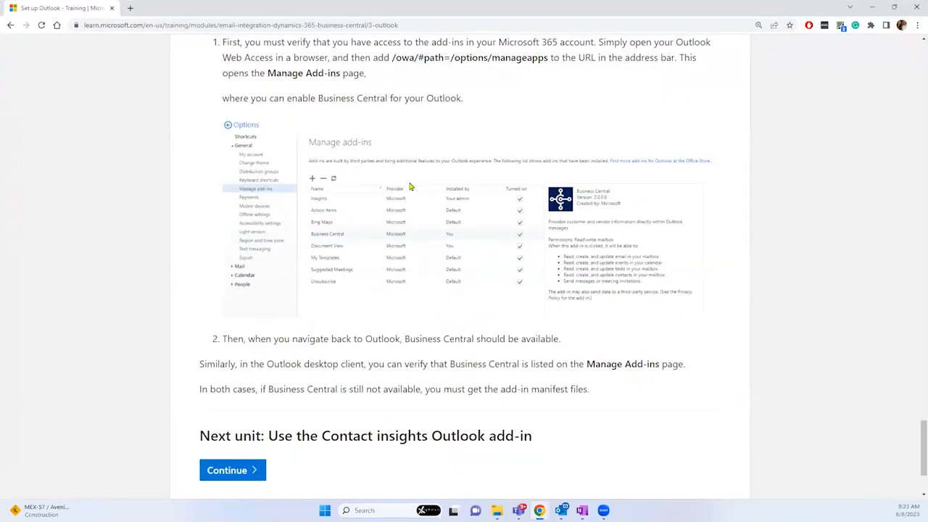
key("ctrl+plus")
key("ctrl+plus")
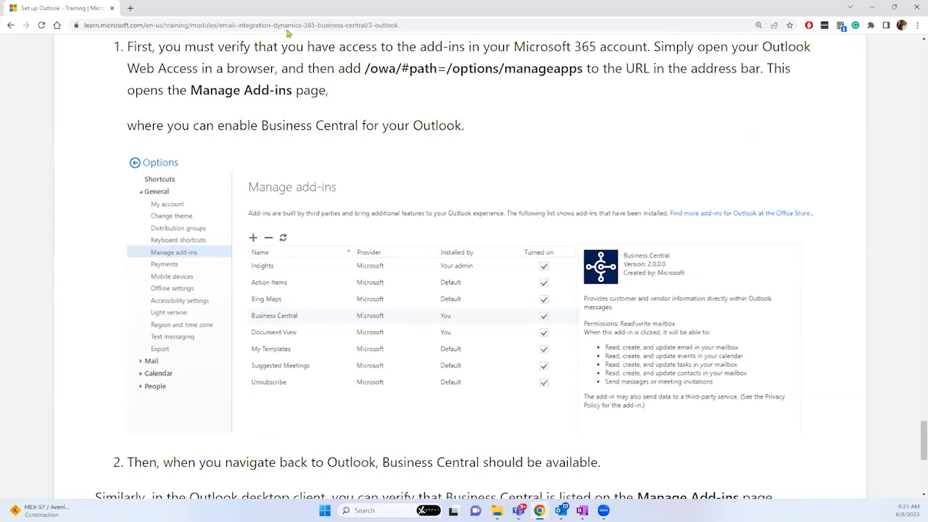
key("alt+Tab")
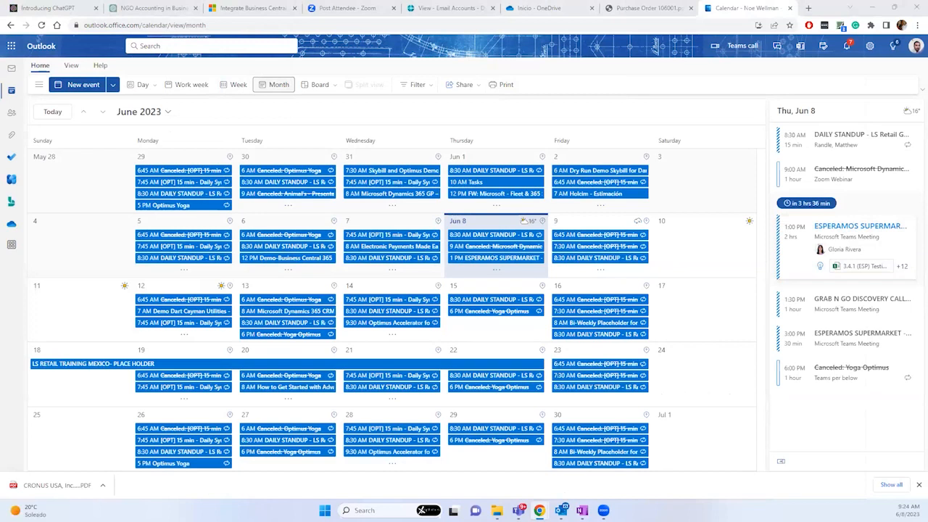
Step: Back in Business Central's Set Up Email guide, choose the Microsoft 365 account type
left_click(424, 8)
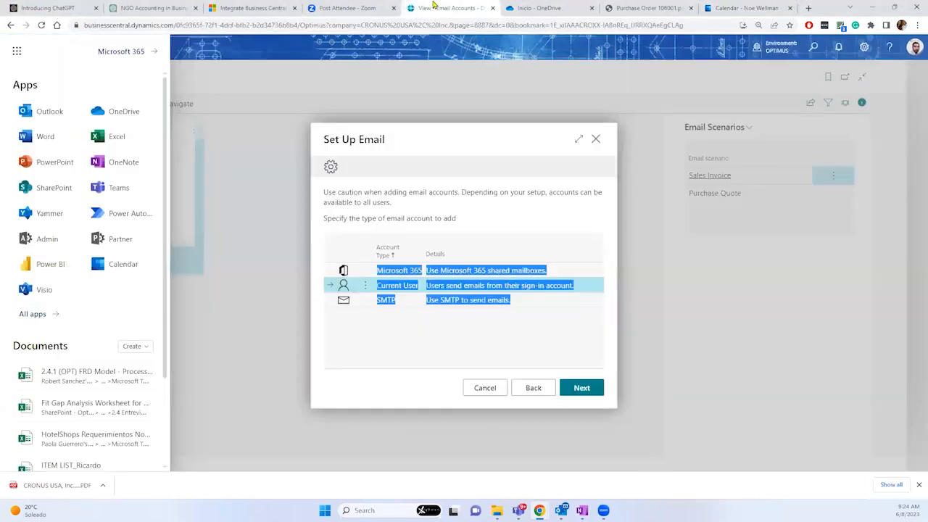
left_click(457, 327)
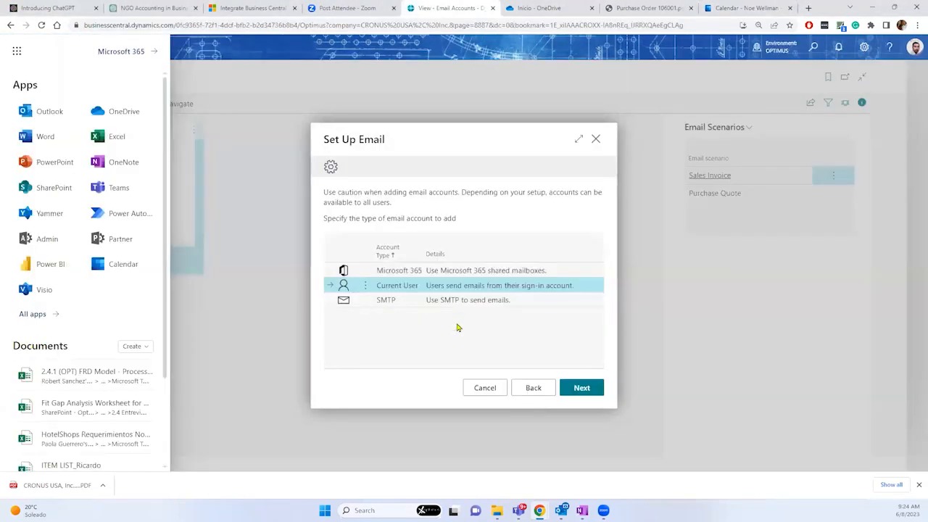
left_click(500, 273)
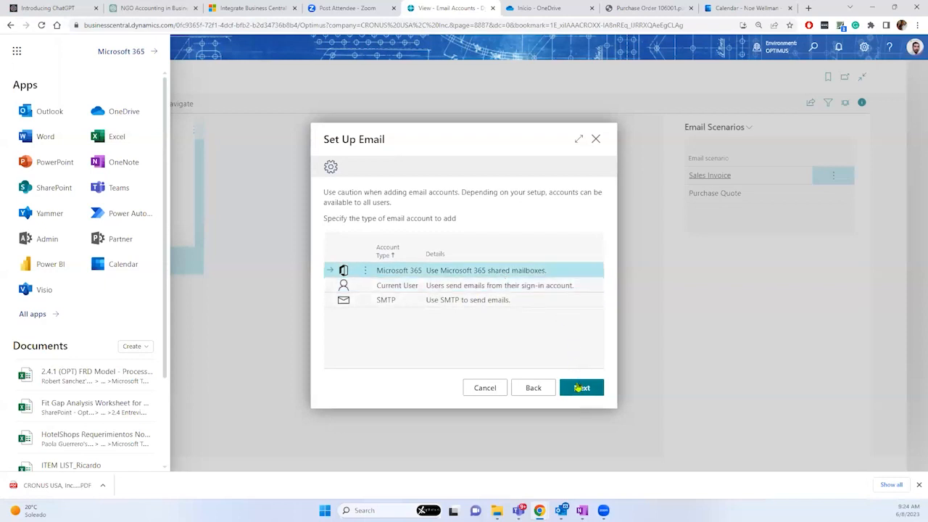
left_click(580, 388)
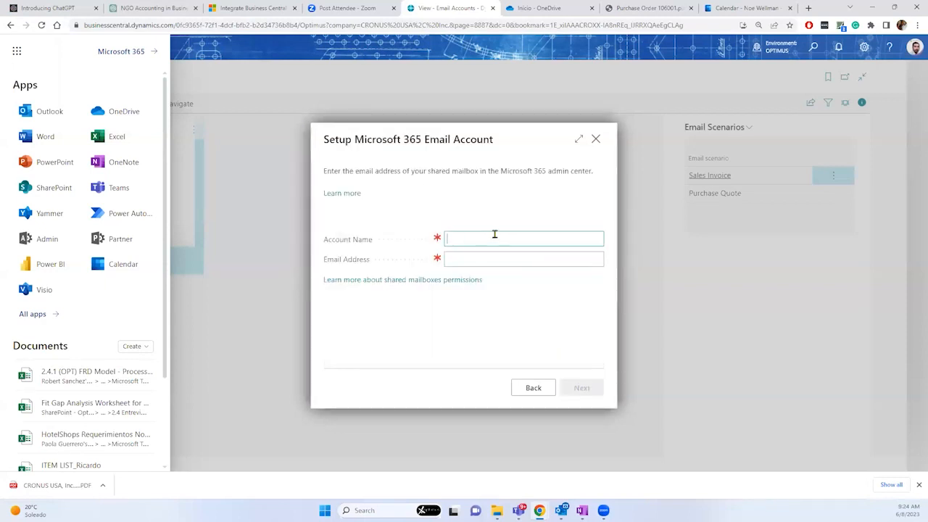
Step: Enter the mailbox owner's name as the Account Name
type("Wellman")
Step: Enter the shared mailbox's email address and continue to add the account
left_click(600, 260)
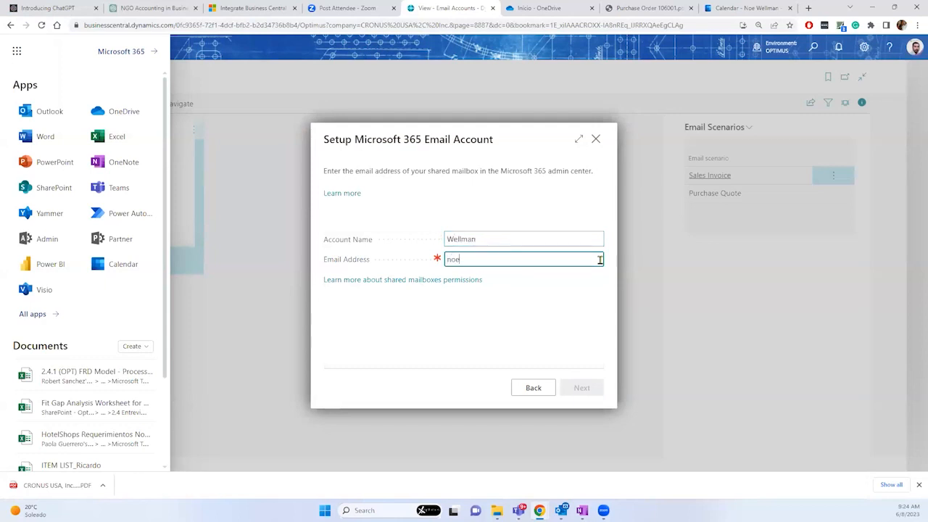
left_click(514, 316)
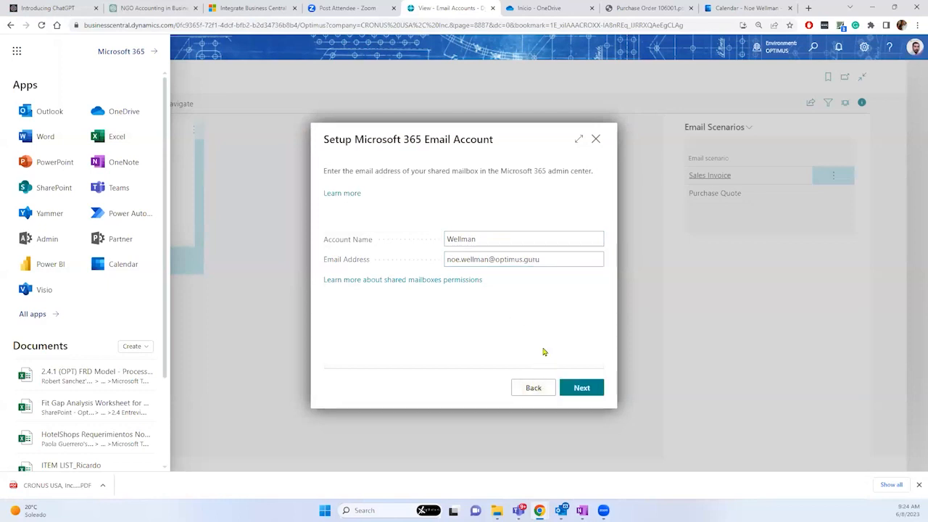
left_click(576, 389)
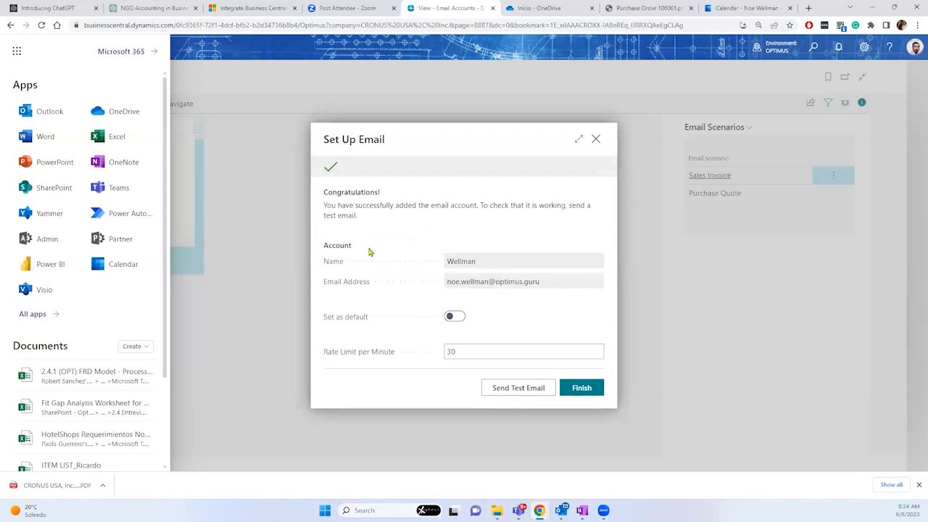
Step: Set the new account as default, keep its 30-per-minute rate limit, and close the guide
left_click_drag(448, 283, 539, 298)
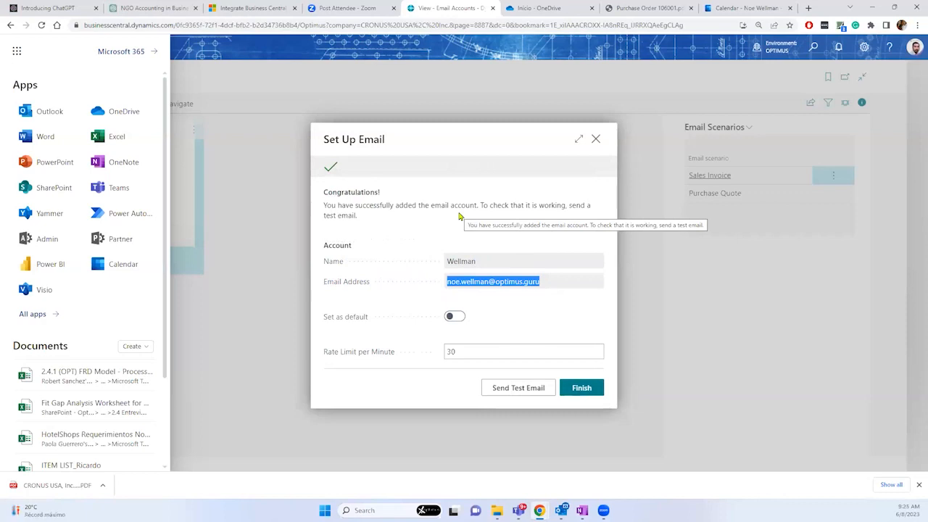
left_click(450, 318)
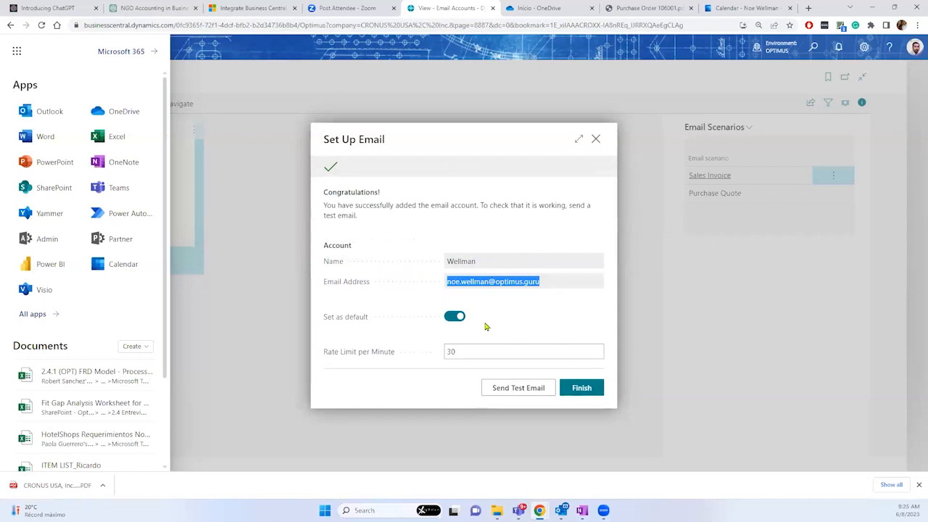
left_click(466, 357)
left_click(450, 316)
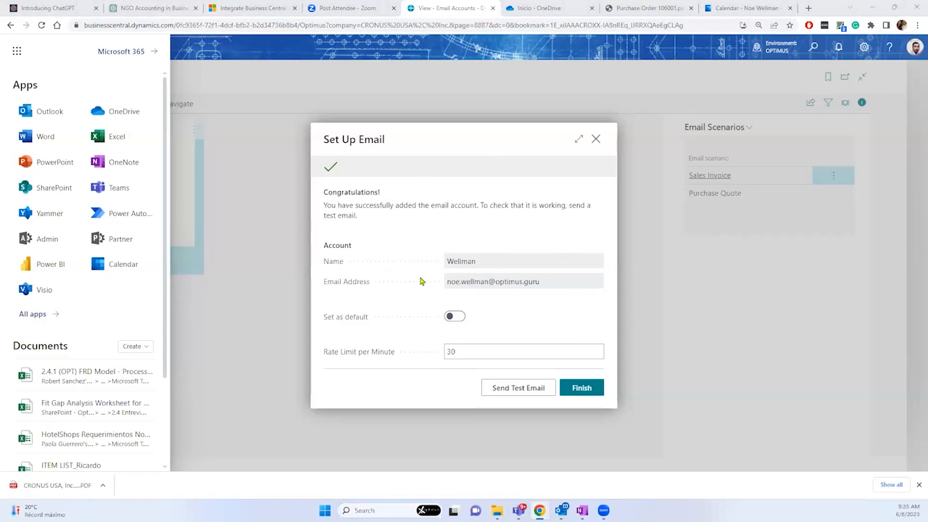
left_click(597, 140)
left_click(864, 47)
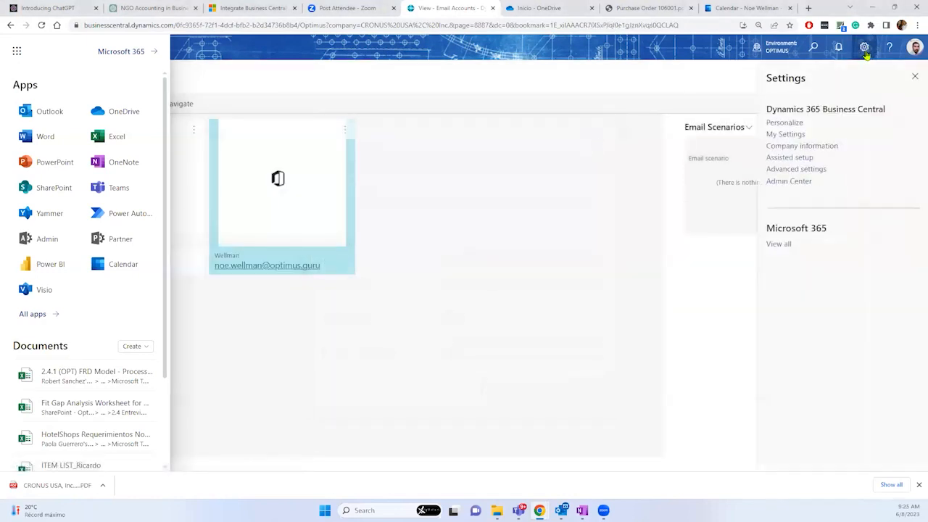
Step: Review My Settings and cancel without changes
left_click(786, 134)
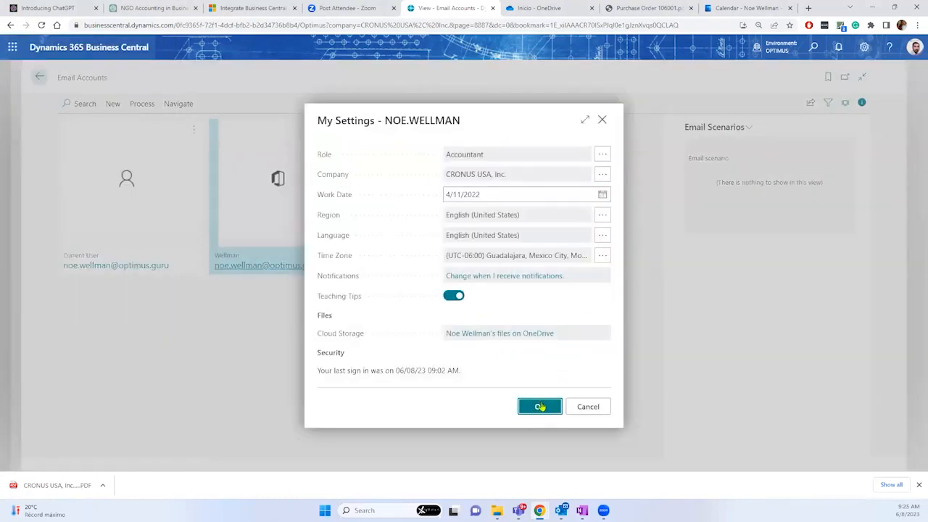
left_click(539, 403)
left_click(591, 407)
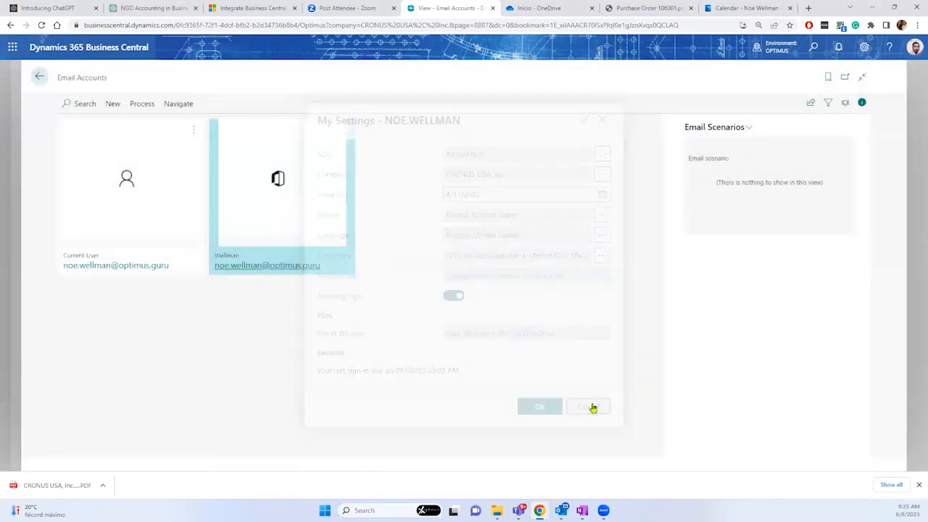
Step: Open the new Microsoft 365 account's card, then go back to the Email Accounts list
left_click(240, 267)
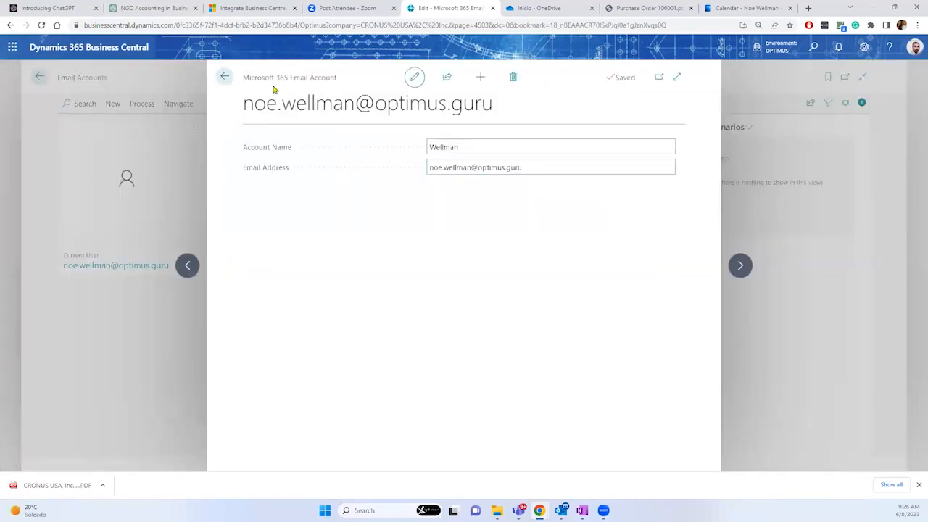
left_click_drag(249, 78, 344, 87)
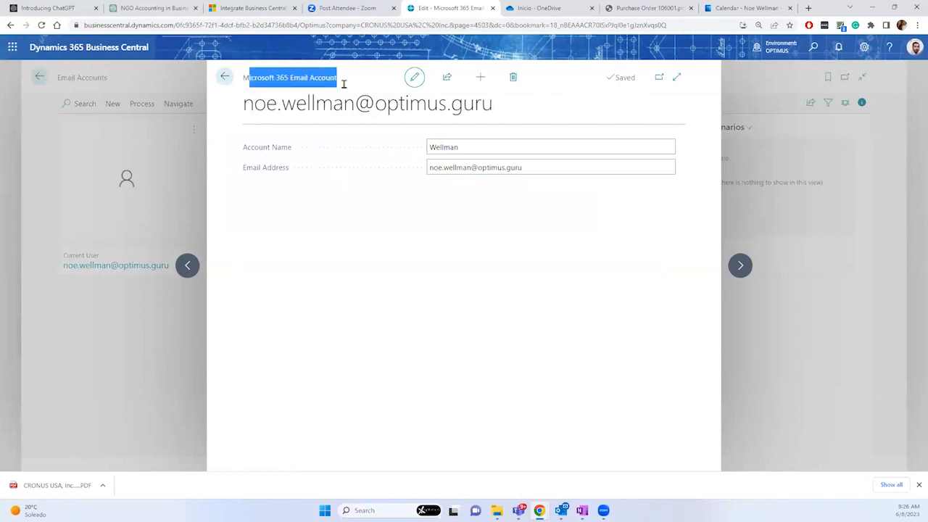
left_click(225, 76)
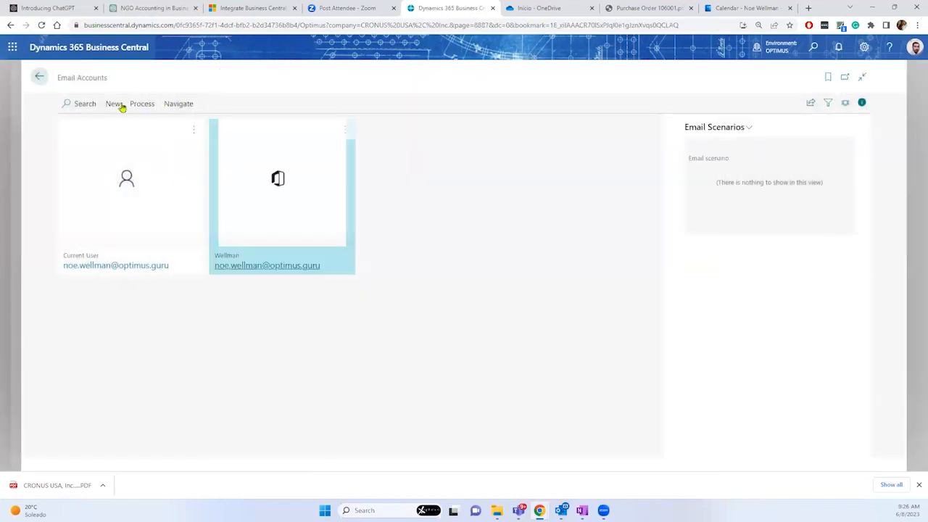
left_click(109, 106)
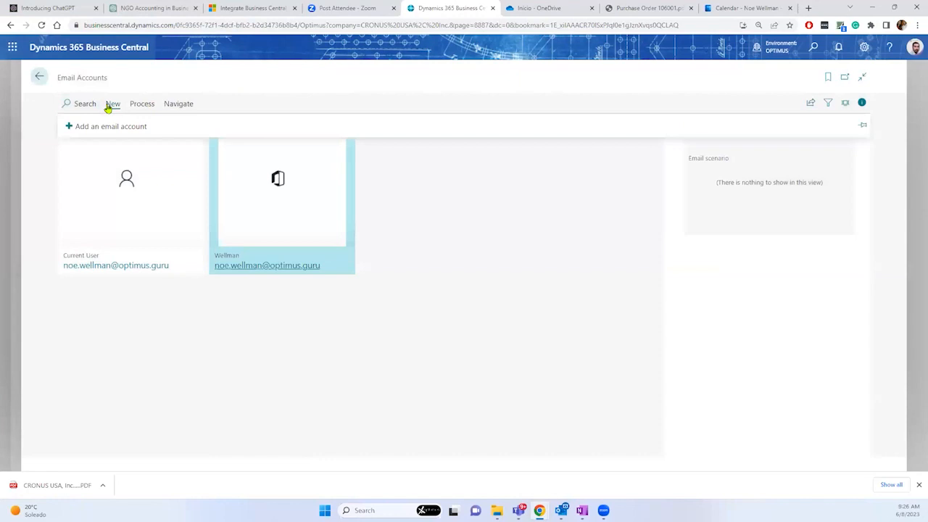
left_click(132, 267)
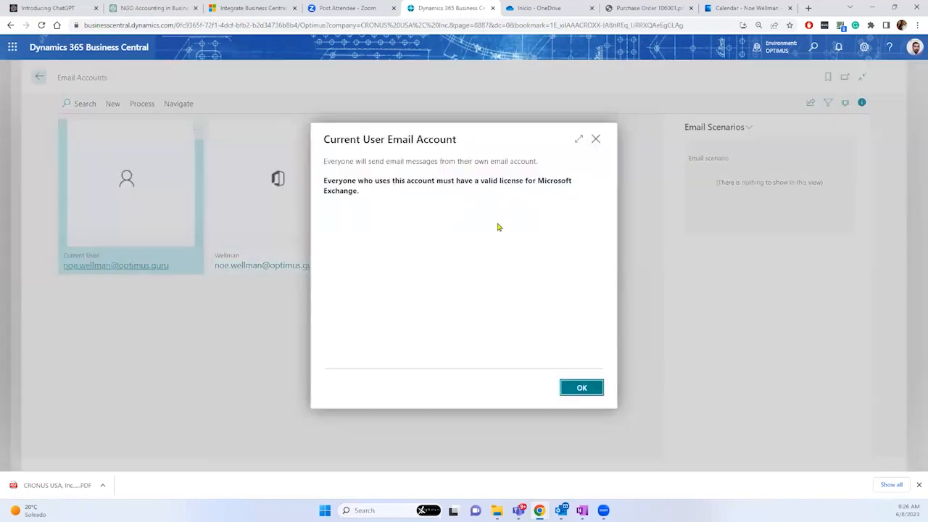
left_click(596, 141)
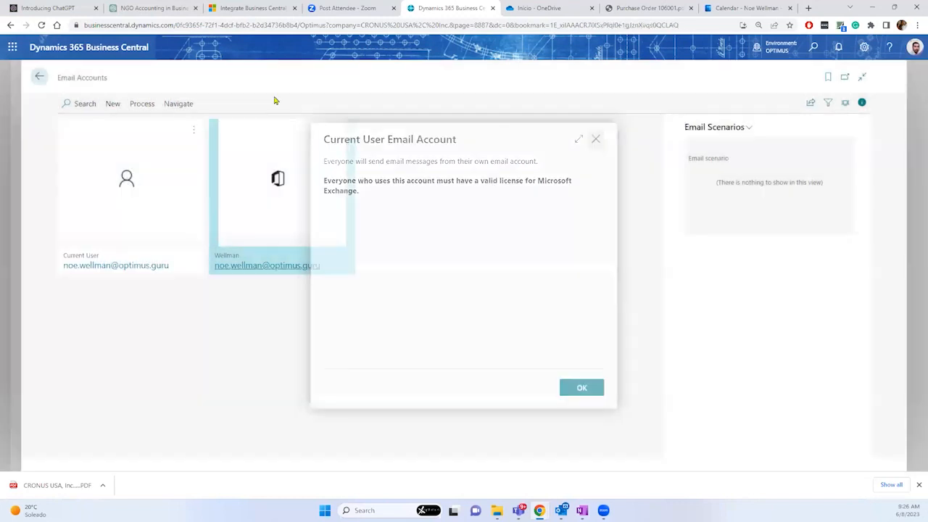
left_click(276, 171)
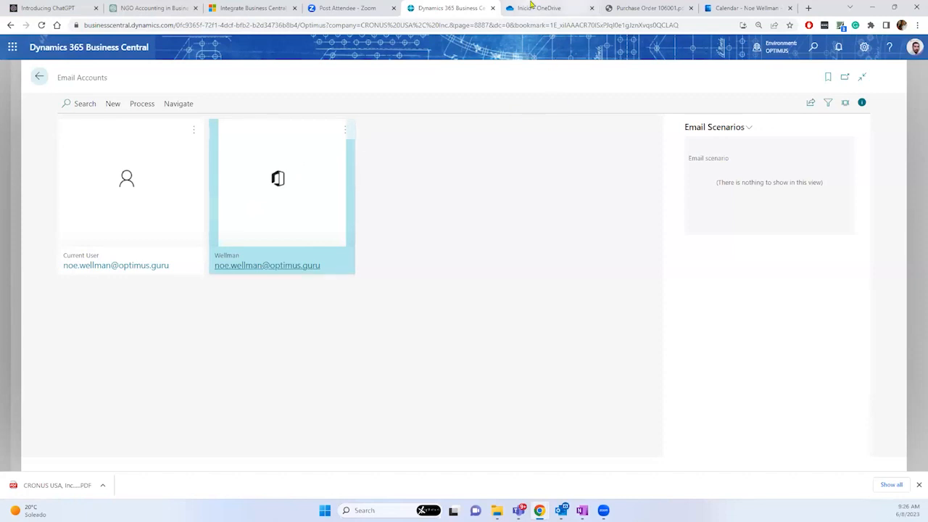
left_click(533, 8)
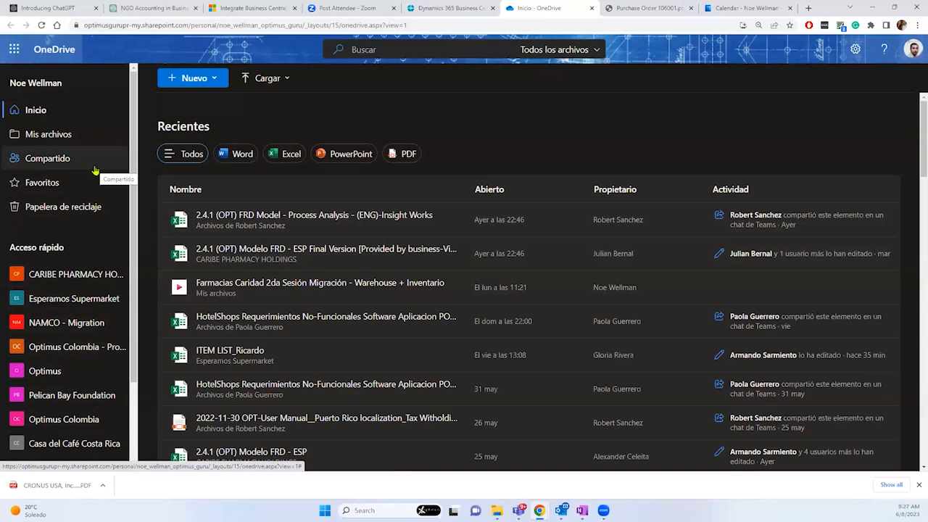
left_click(166, 8)
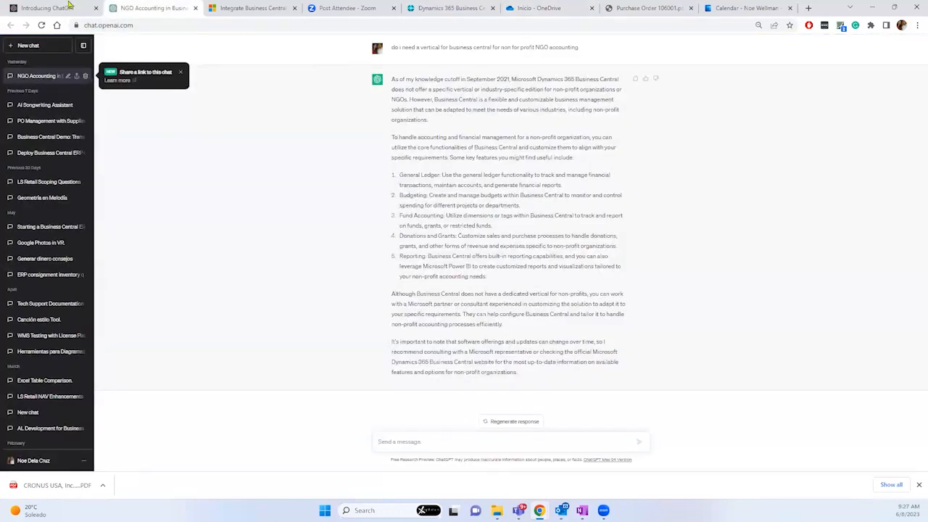
left_click(71, 6)
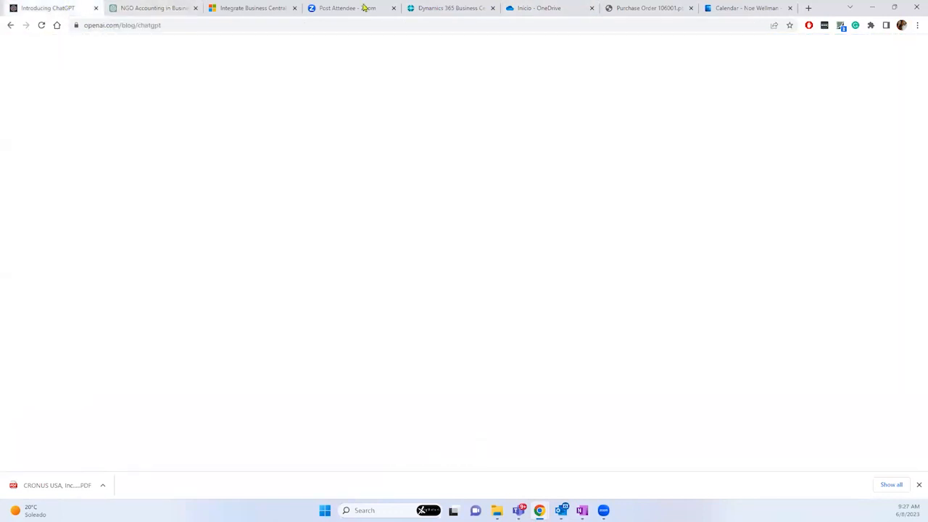
left_click(431, 8)
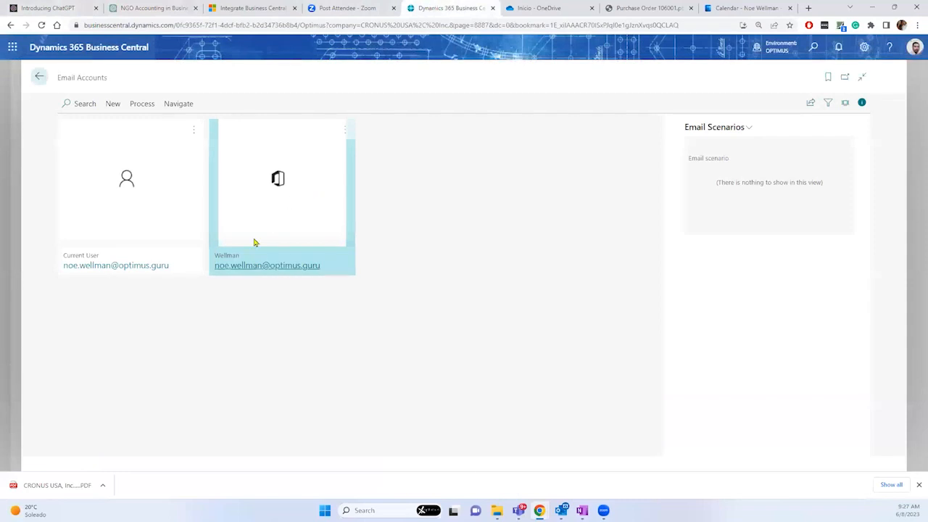
Step: Send a test email from the new Microsoft 365 account to the account's own address
left_click(148, 108)
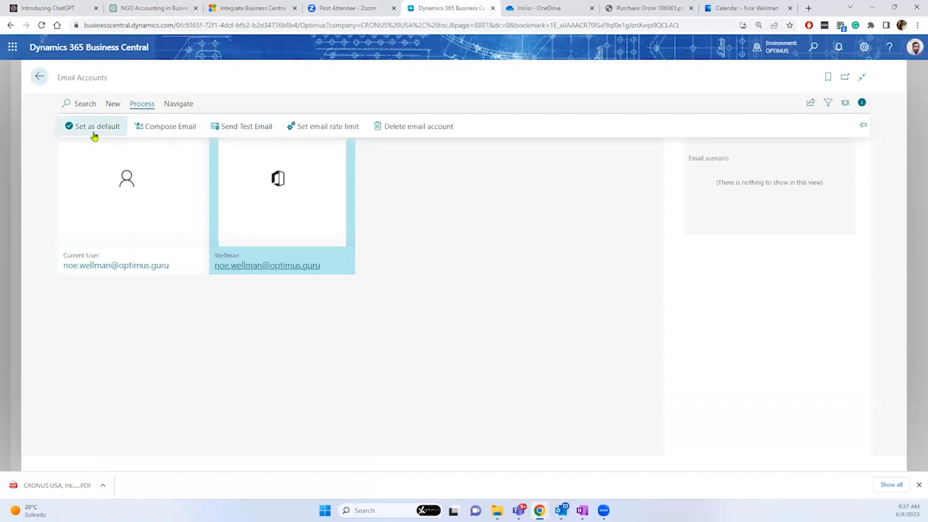
left_click(257, 128)
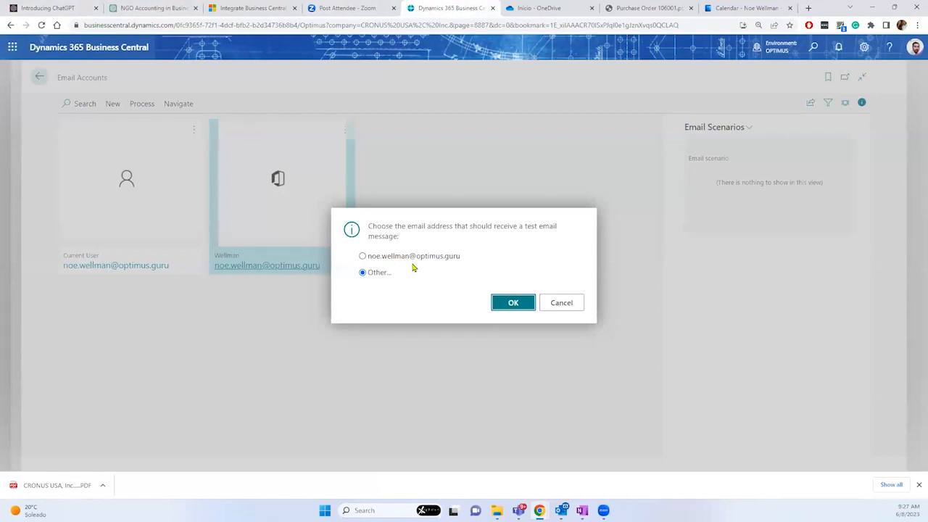
left_click(363, 256)
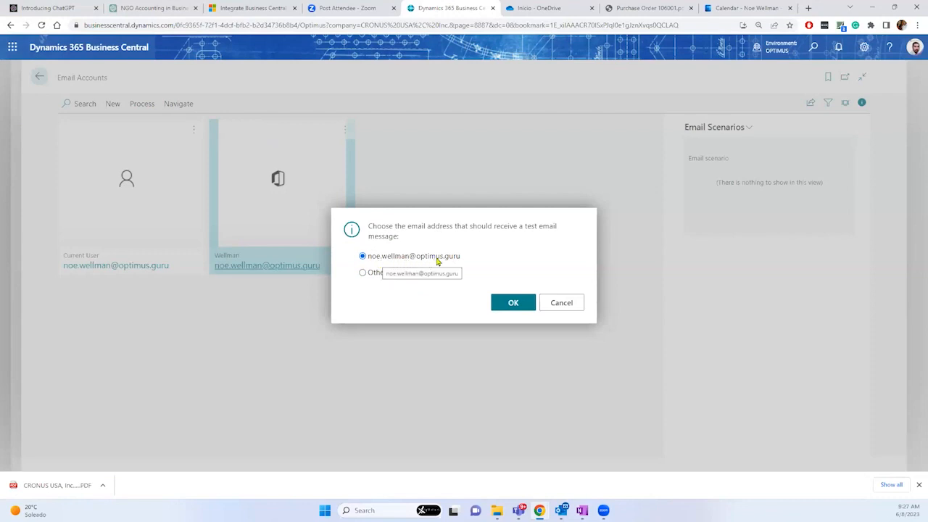
left_click(363, 274)
left_click(362, 256)
left_click(512, 308)
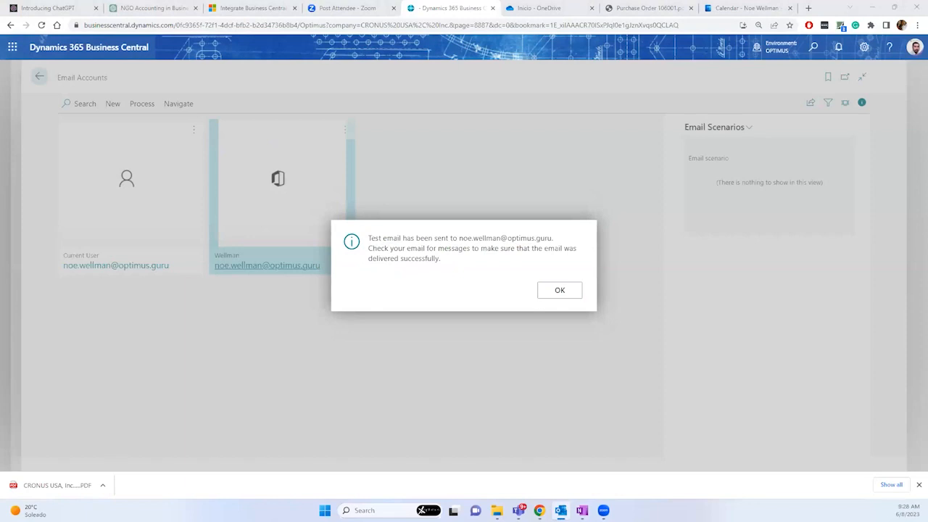
left_click_drag(0, 105, 401, 104)
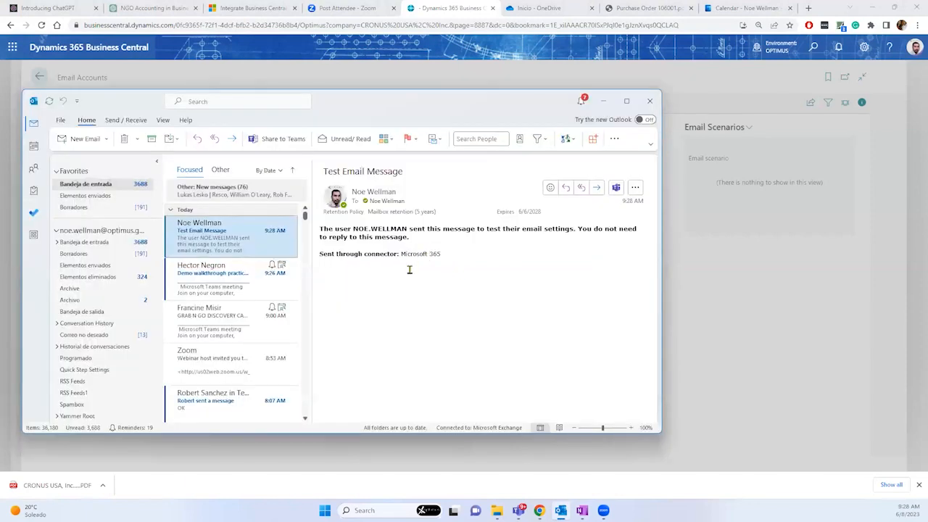
Step: Open the Test Email Message in Outlook, check its Microsoft 365 connector line, then move Outlook aside
left_click(404, 255)
left_click_drag(425, 254, 446, 255)
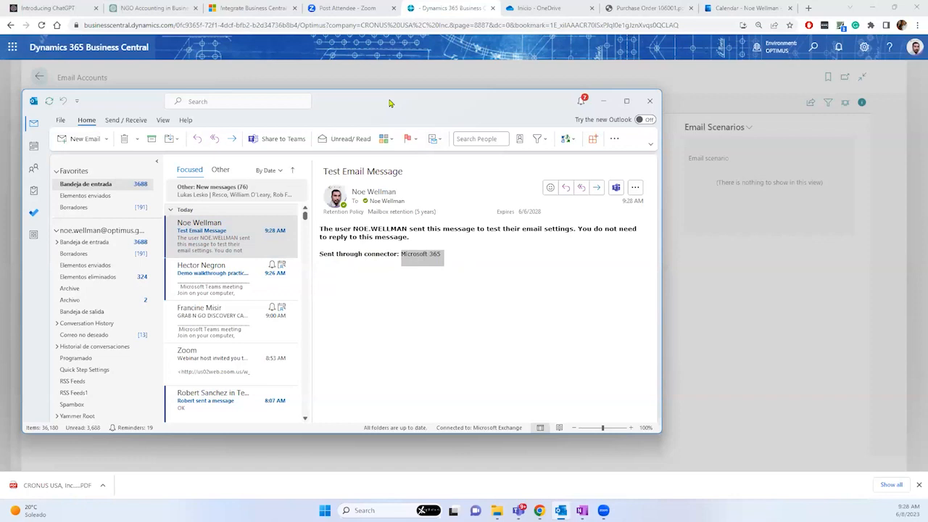
left_click_drag(389, 103, 0, 61)
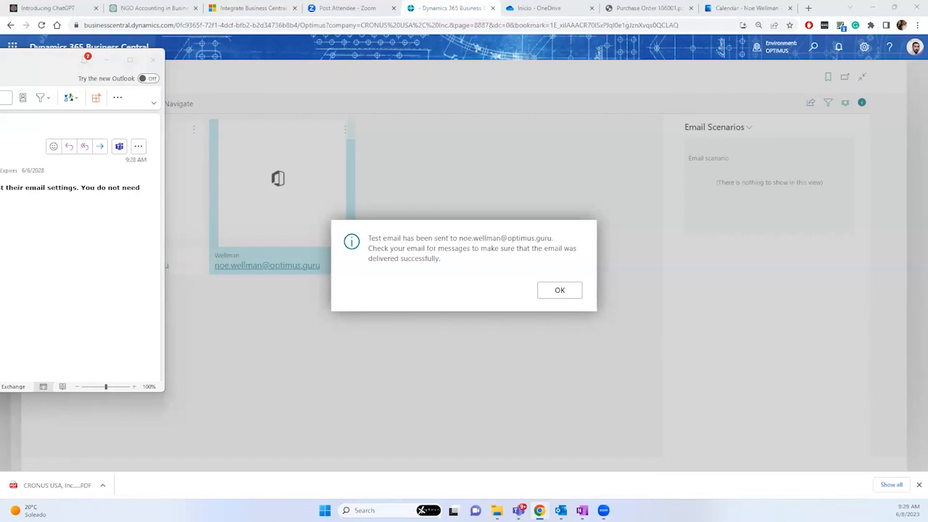
Step: Dismiss the sent confirmation, return to the role center, and open Contacts via a 'contact' search
left_click(548, 292)
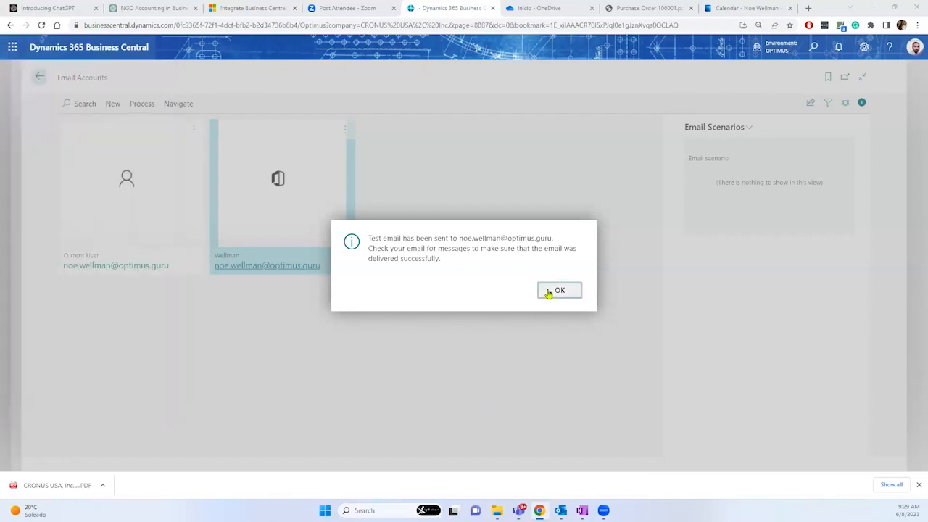
left_click(41, 78)
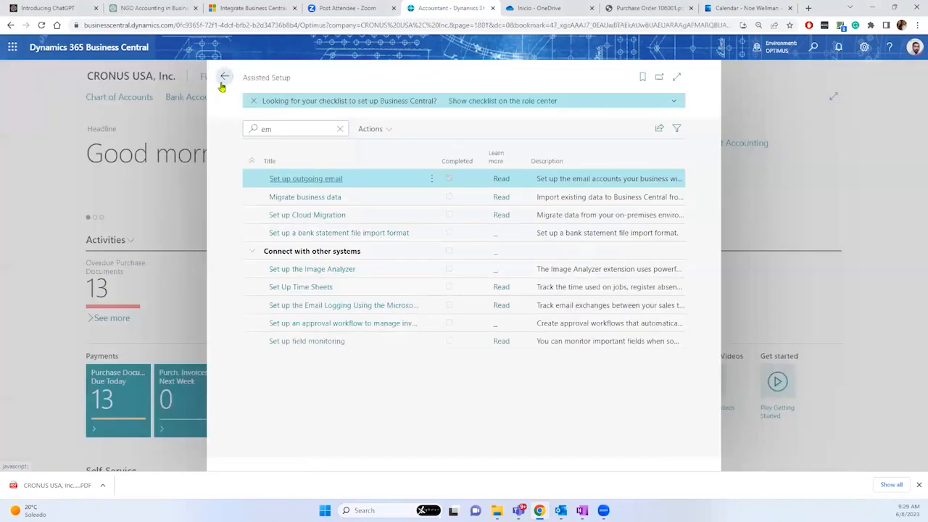
left_click(814, 54)
left_click(816, 54)
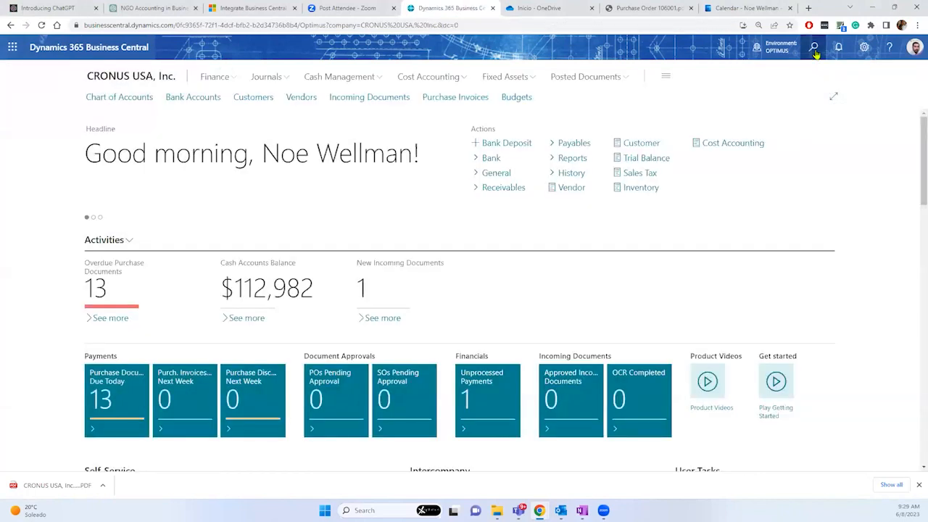
type("contact")
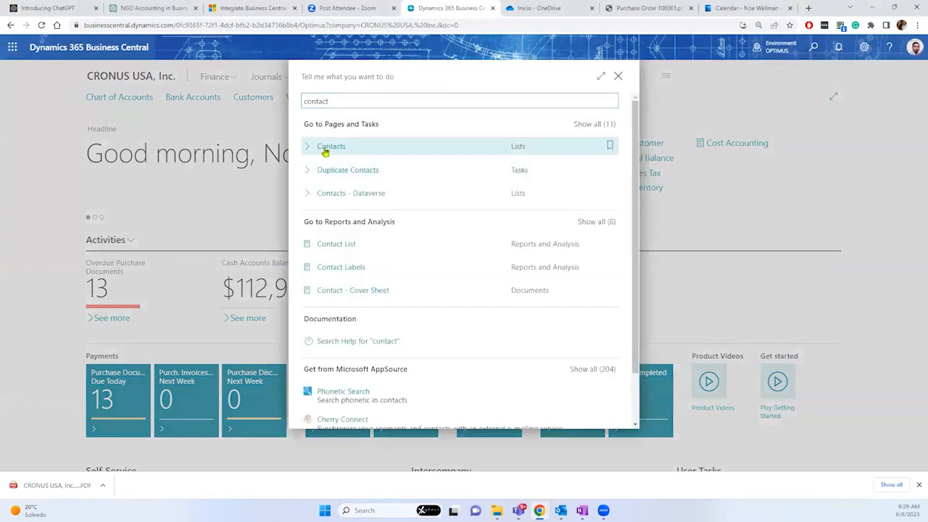
left_click(325, 147)
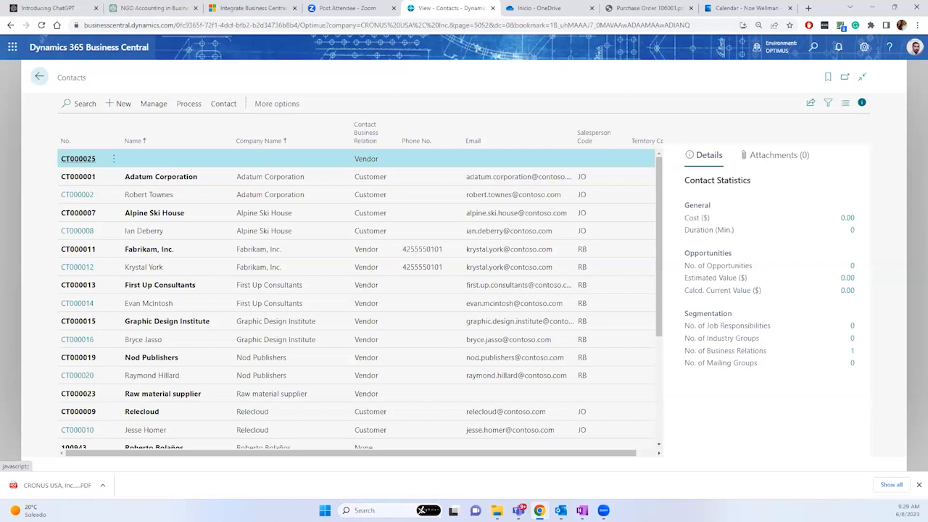
Step: Search 'users', open the Users list, and open the current user's User Card
left_click(815, 48)
type("users")
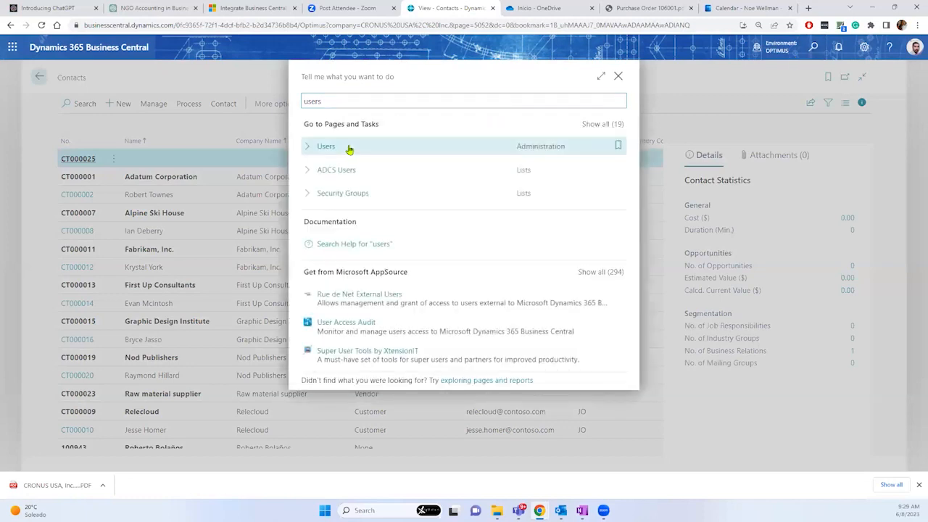
left_click(349, 149)
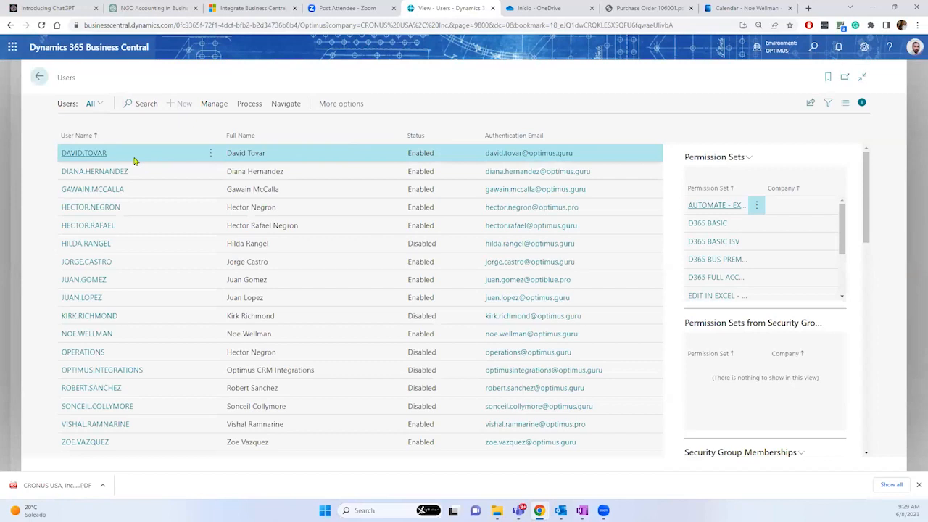
left_click(87, 334)
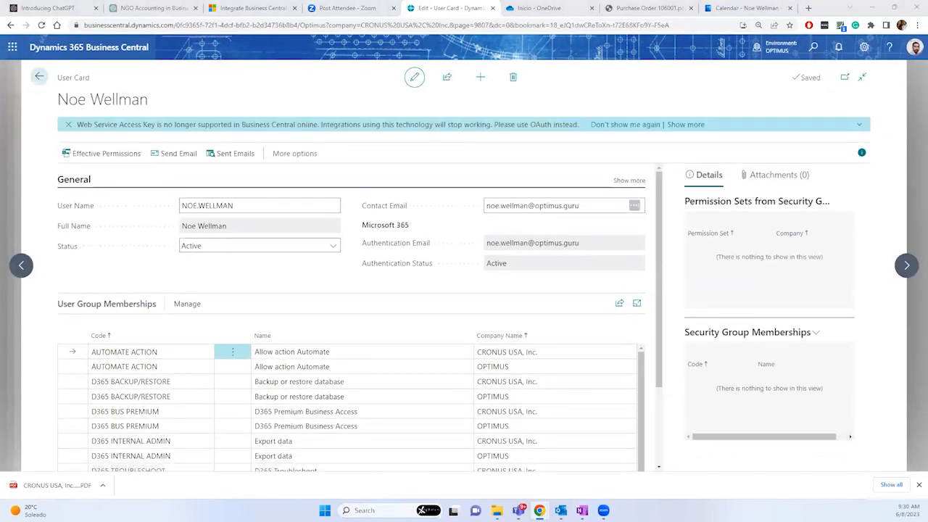
Step: Browse the User Card's Actions and Automate menus under More options
left_click(284, 159)
left_click(284, 159)
mouse_move(292, 178)
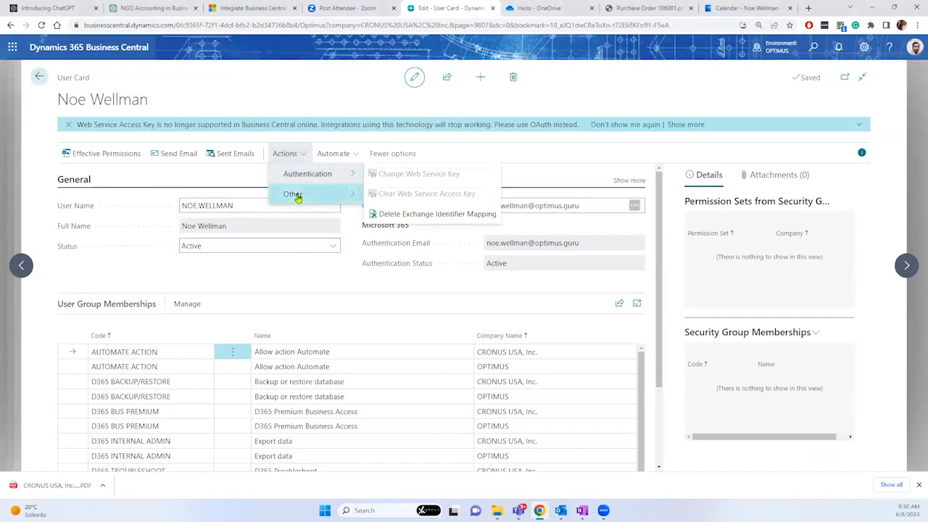
mouse_move(336, 199)
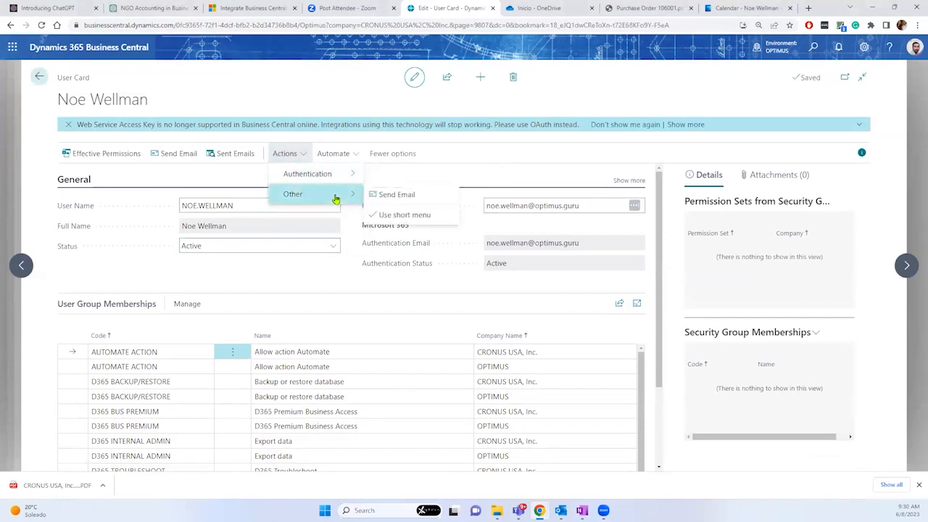
left_click(330, 153)
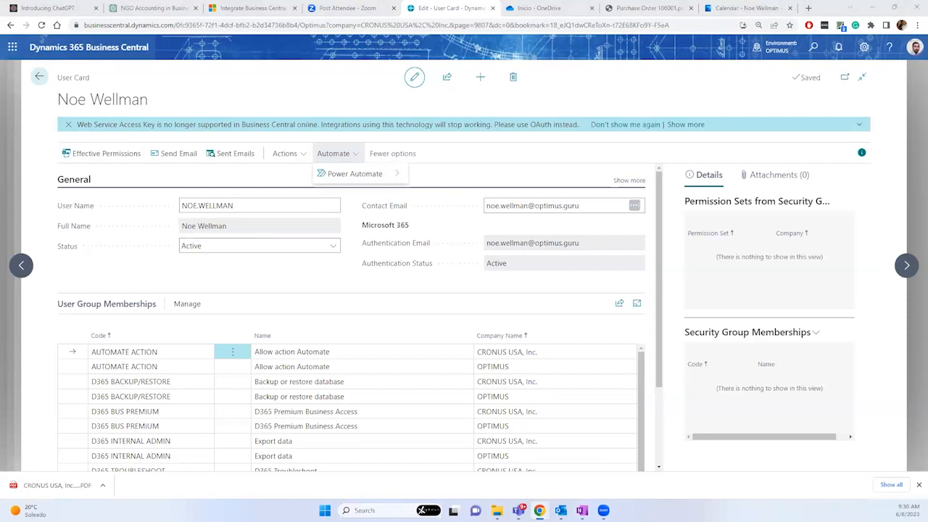
left_click(357, 163)
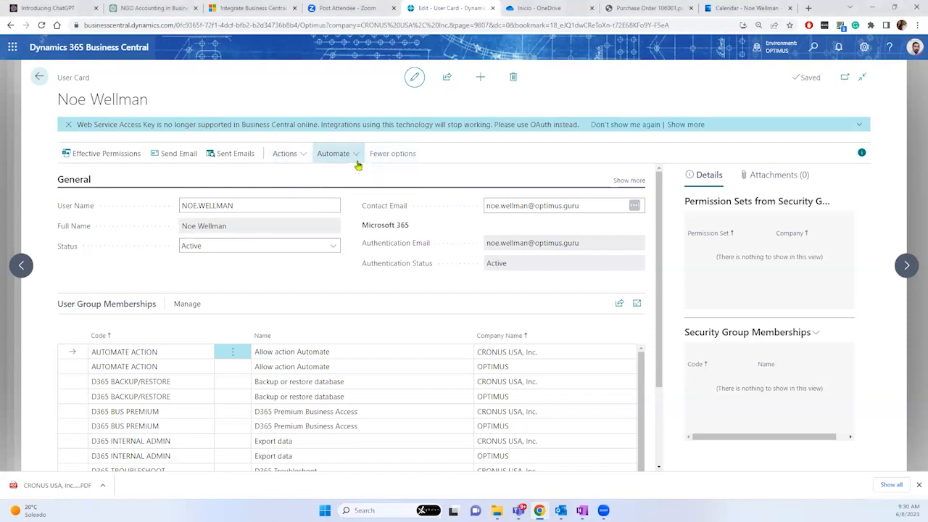
left_click(288, 155)
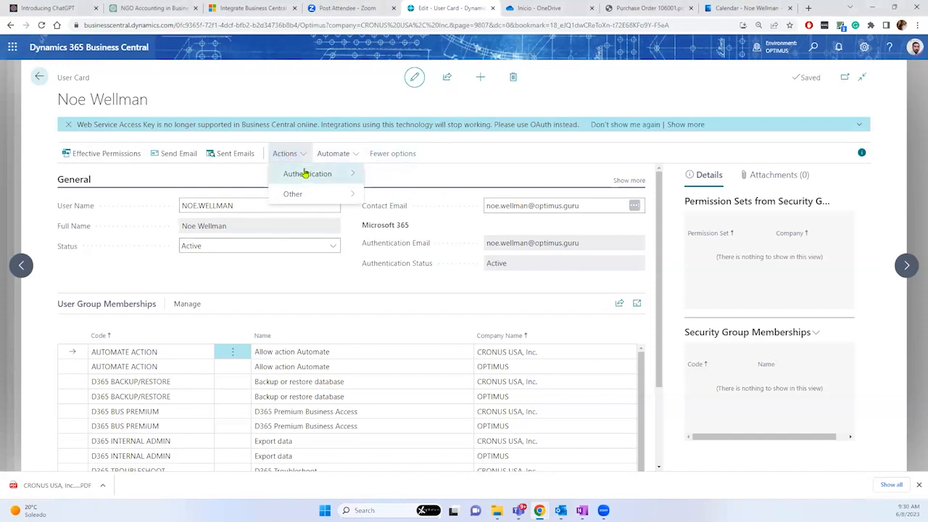
mouse_move(303, 174)
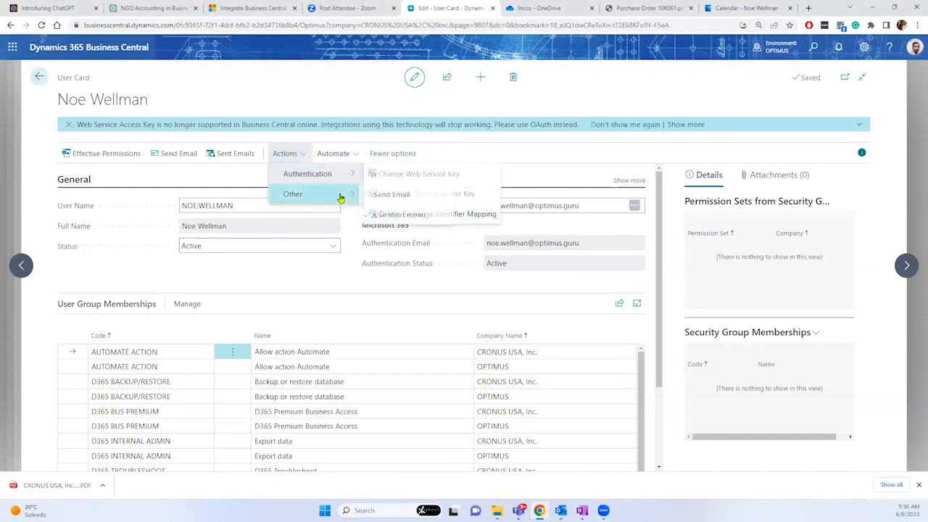
mouse_move(342, 195)
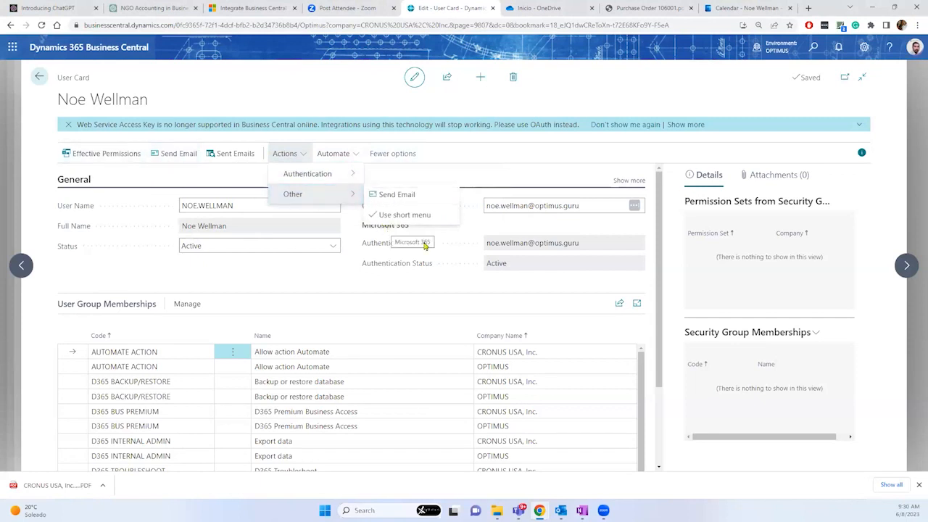
Step: Show all General fields, check the authentication email, and toggle edit mode off and back on
left_click(623, 182)
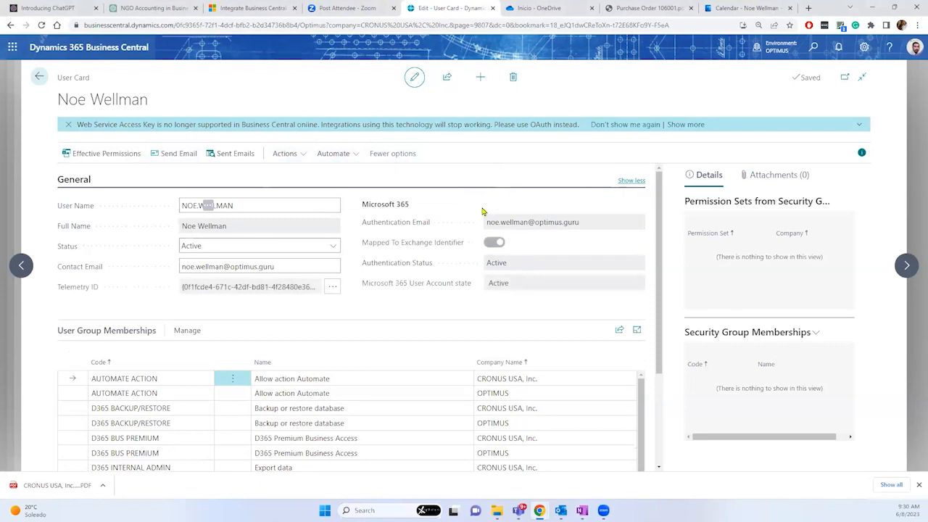
left_click_drag(500, 223, 487, 223)
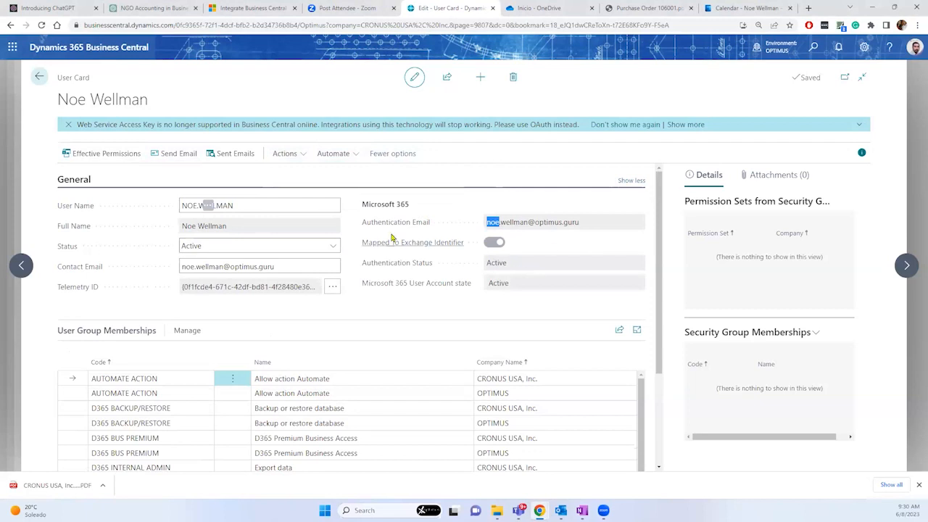
left_click(415, 77)
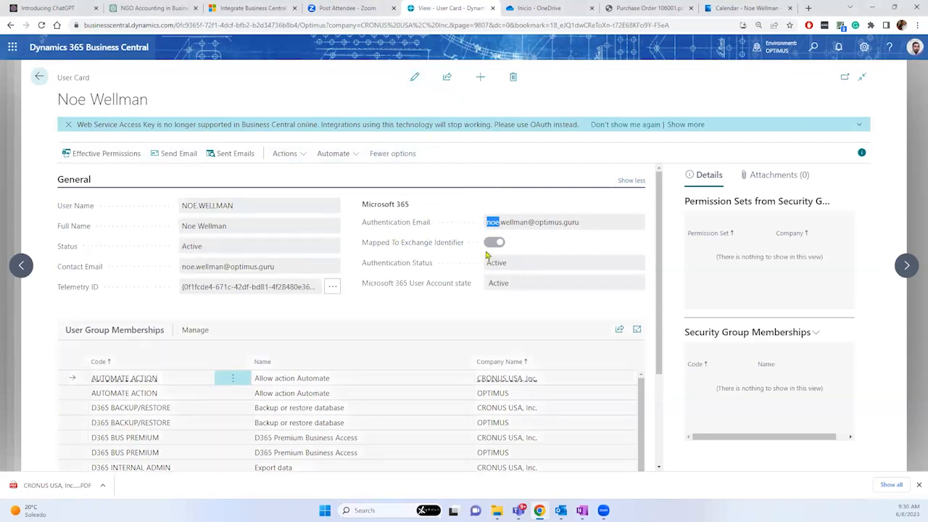
left_click(414, 80)
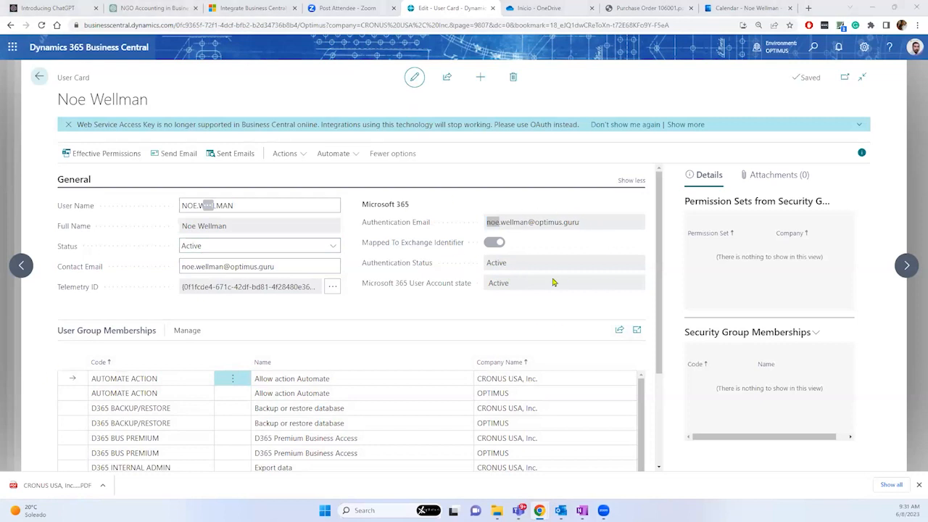
Step: On the Users list, review the Manage and Process actions, including the Microsoft 365 update, then return to Contacts
left_click(40, 76)
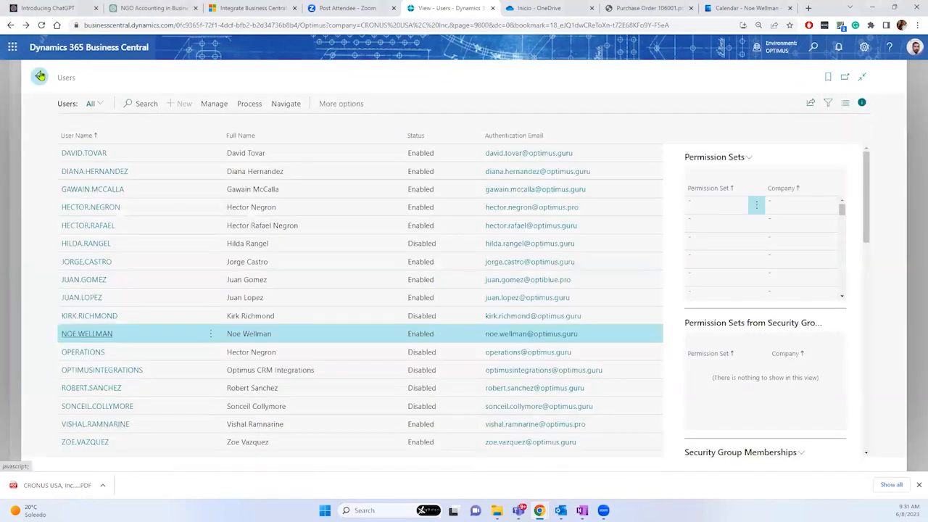
left_click(214, 106)
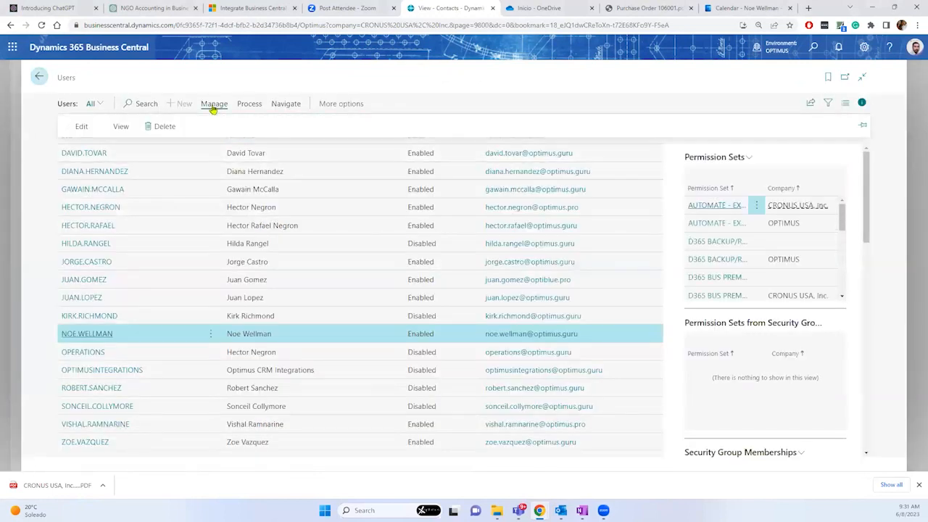
left_click(250, 109)
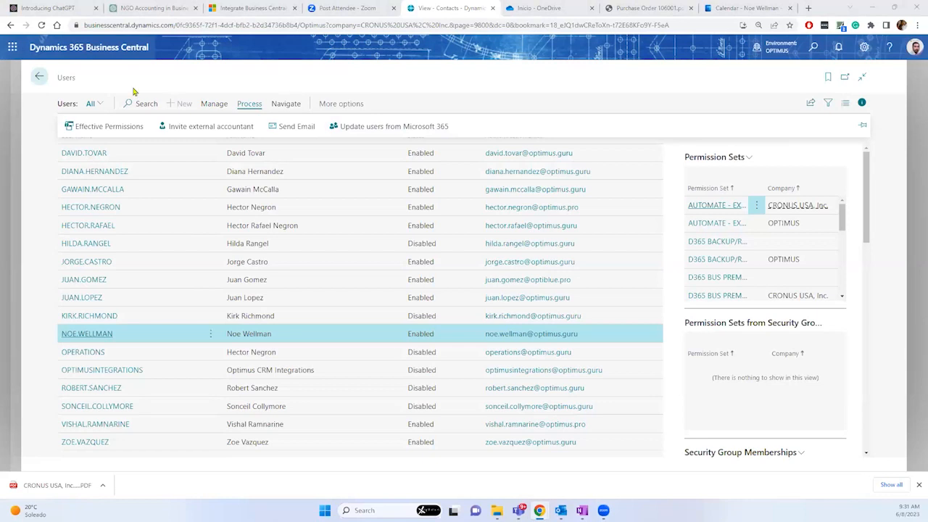
left_click(36, 76)
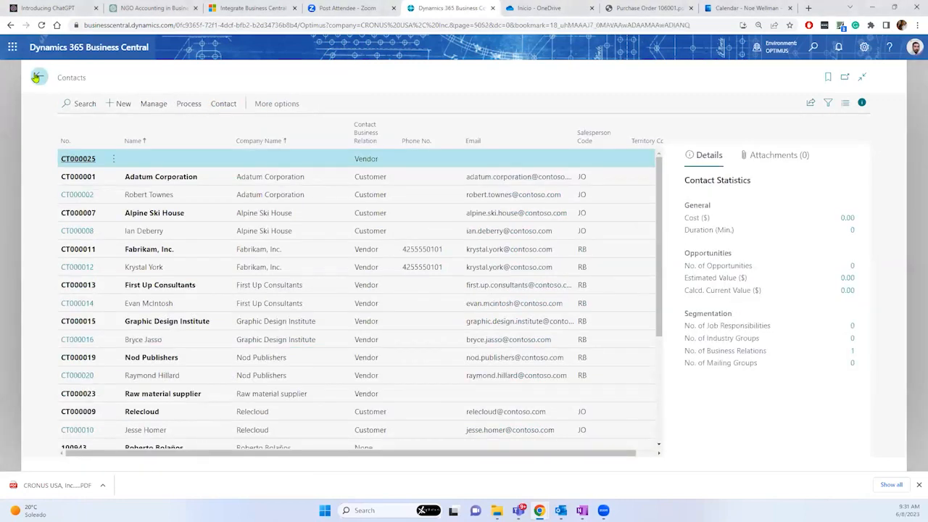
Step: Review the Contact actions' Sync with Office 365 option, then select the Relecloud contact person for statistics
left_click(226, 104)
left_click(270, 105)
left_click(282, 107)
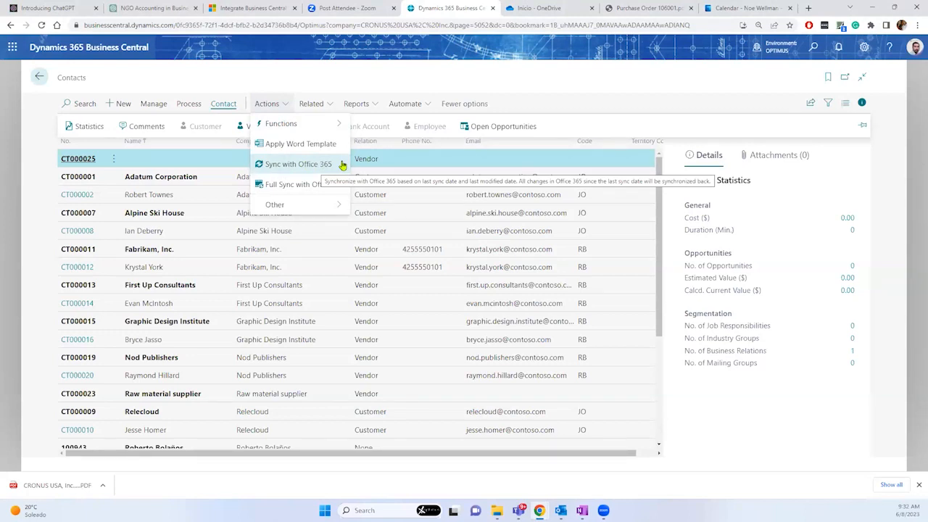
scroll(195, 265, "down", 5)
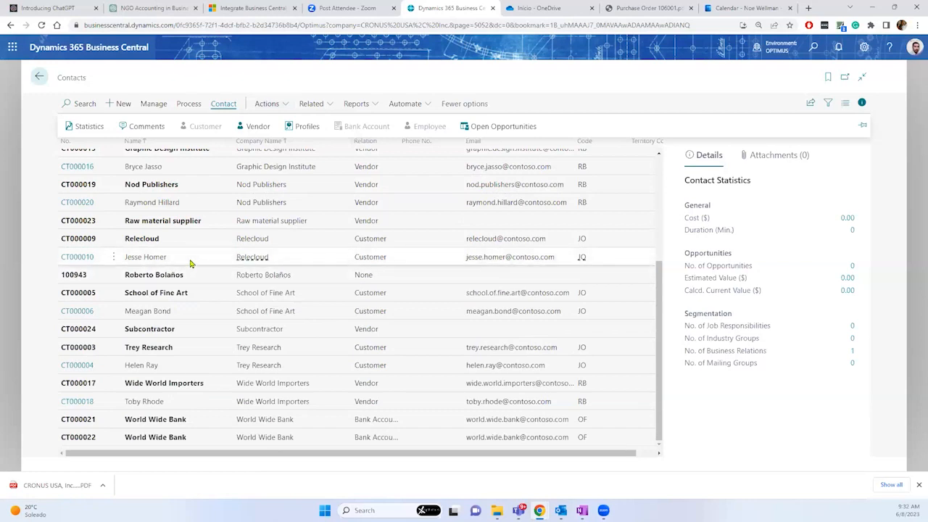
left_click(190, 264)
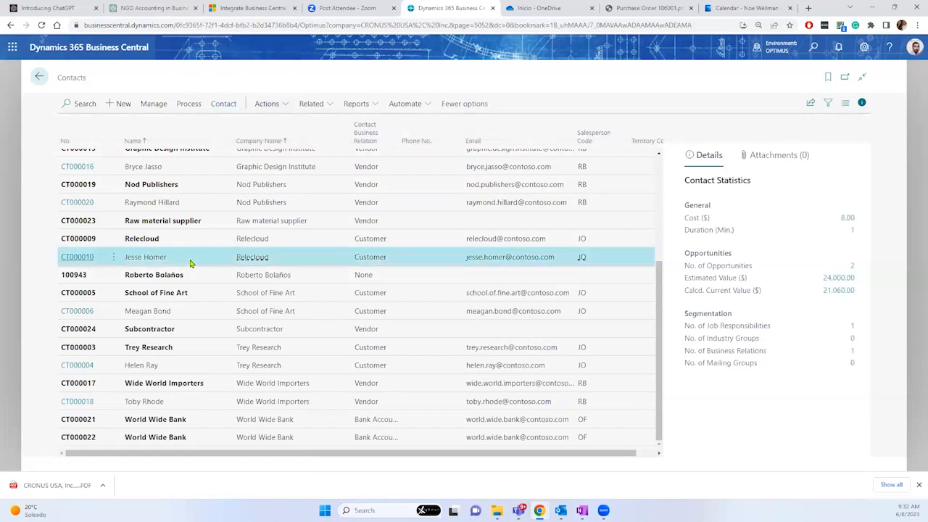
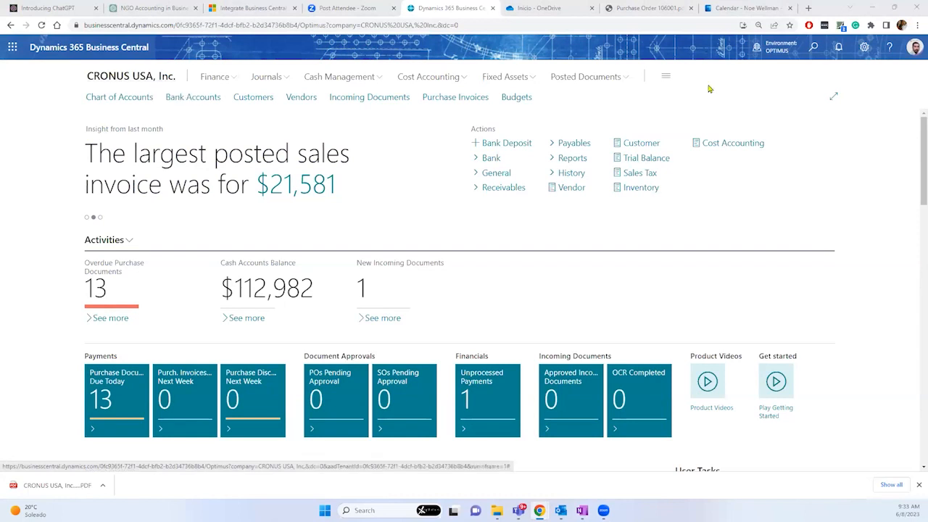
Step: Open My Settings from the gear menu to view role, company, work date, region and language
left_click(864, 49)
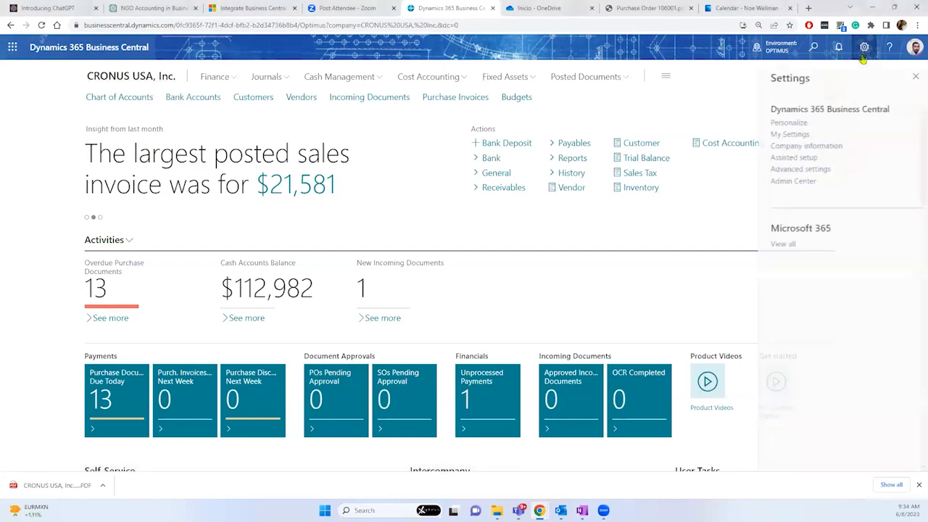
left_click(794, 134)
Step: Browse Allowed Companies (Optimus, OPTIBLUE, CRONUS USA), close without switching, and exit My Settings
left_click(603, 175)
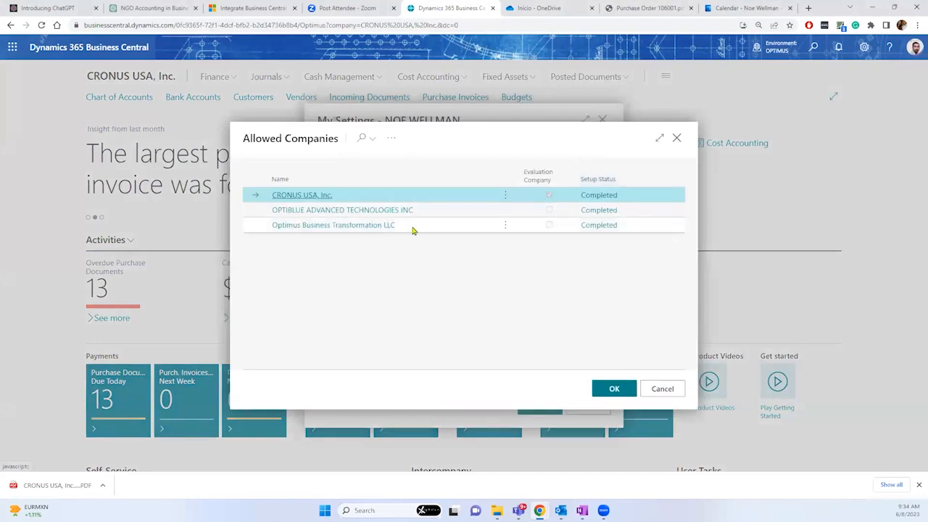
left_click(408, 229)
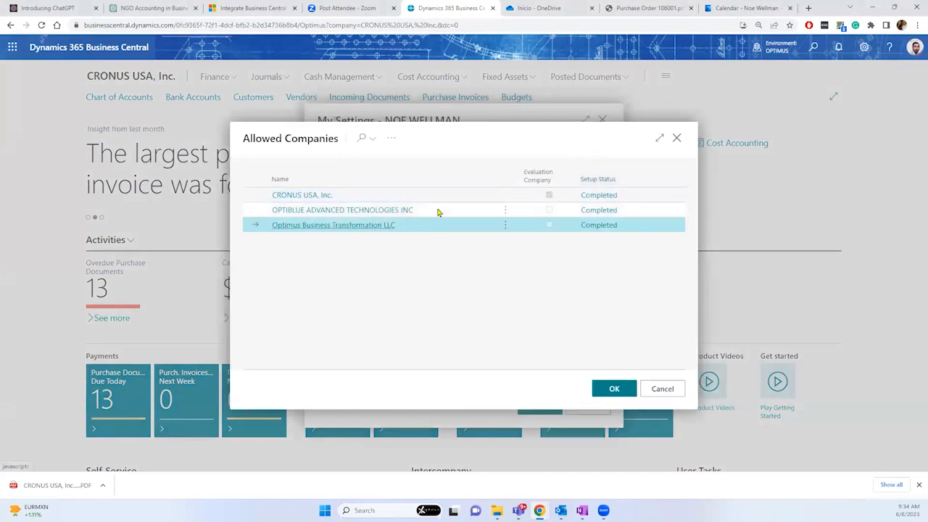
left_click(437, 211)
left_click(333, 197)
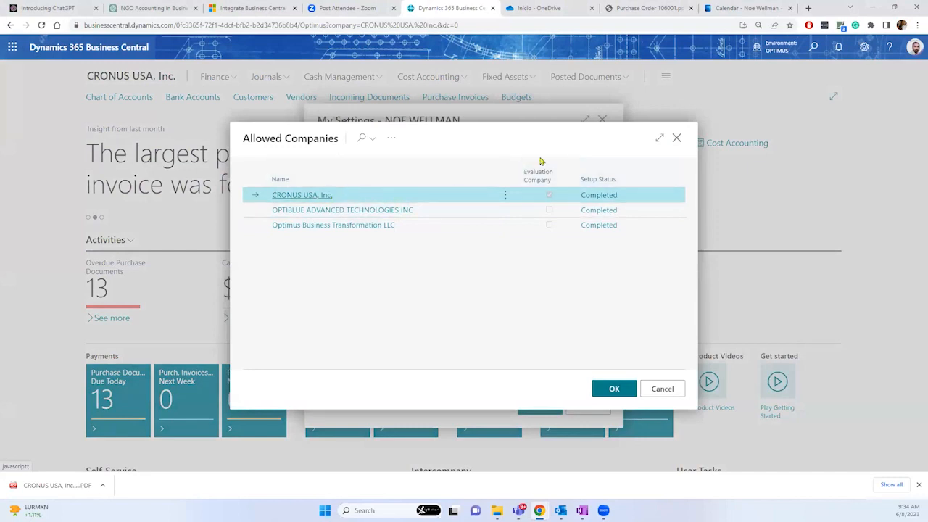
left_click(677, 139)
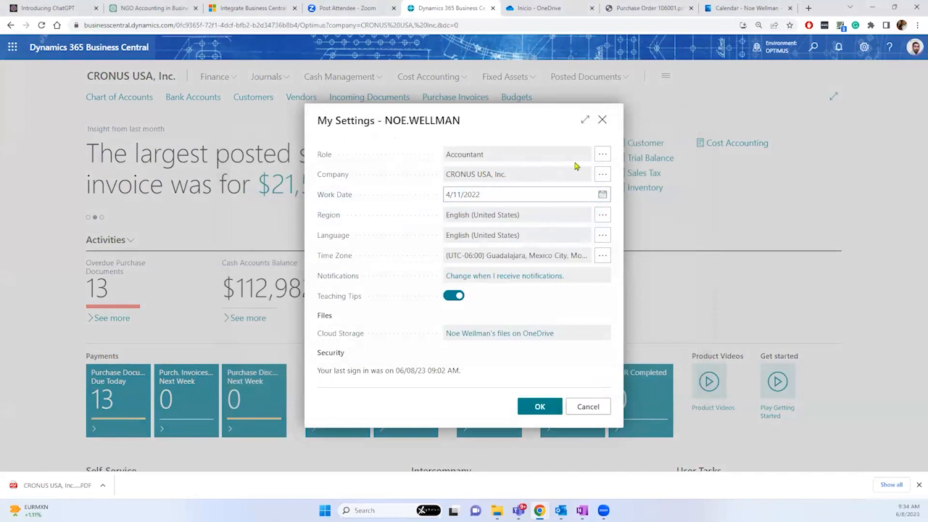
left_click(602, 122)
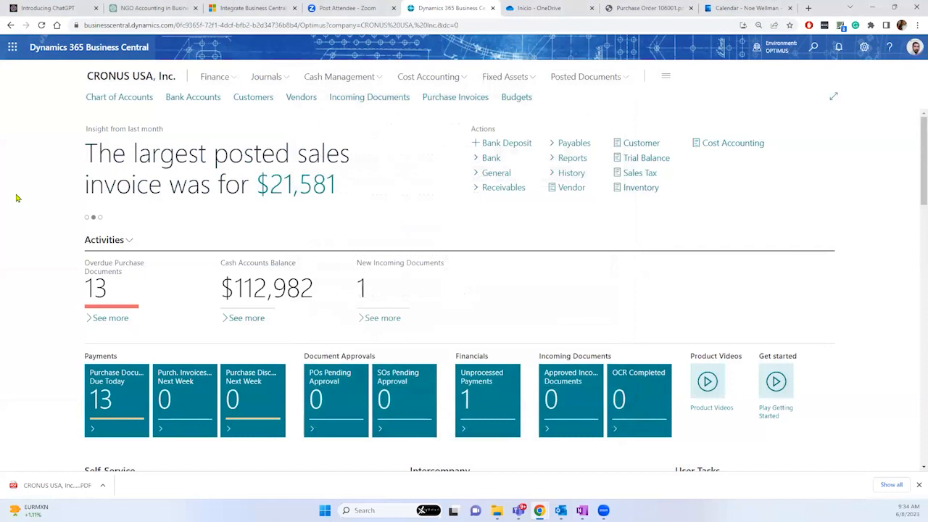